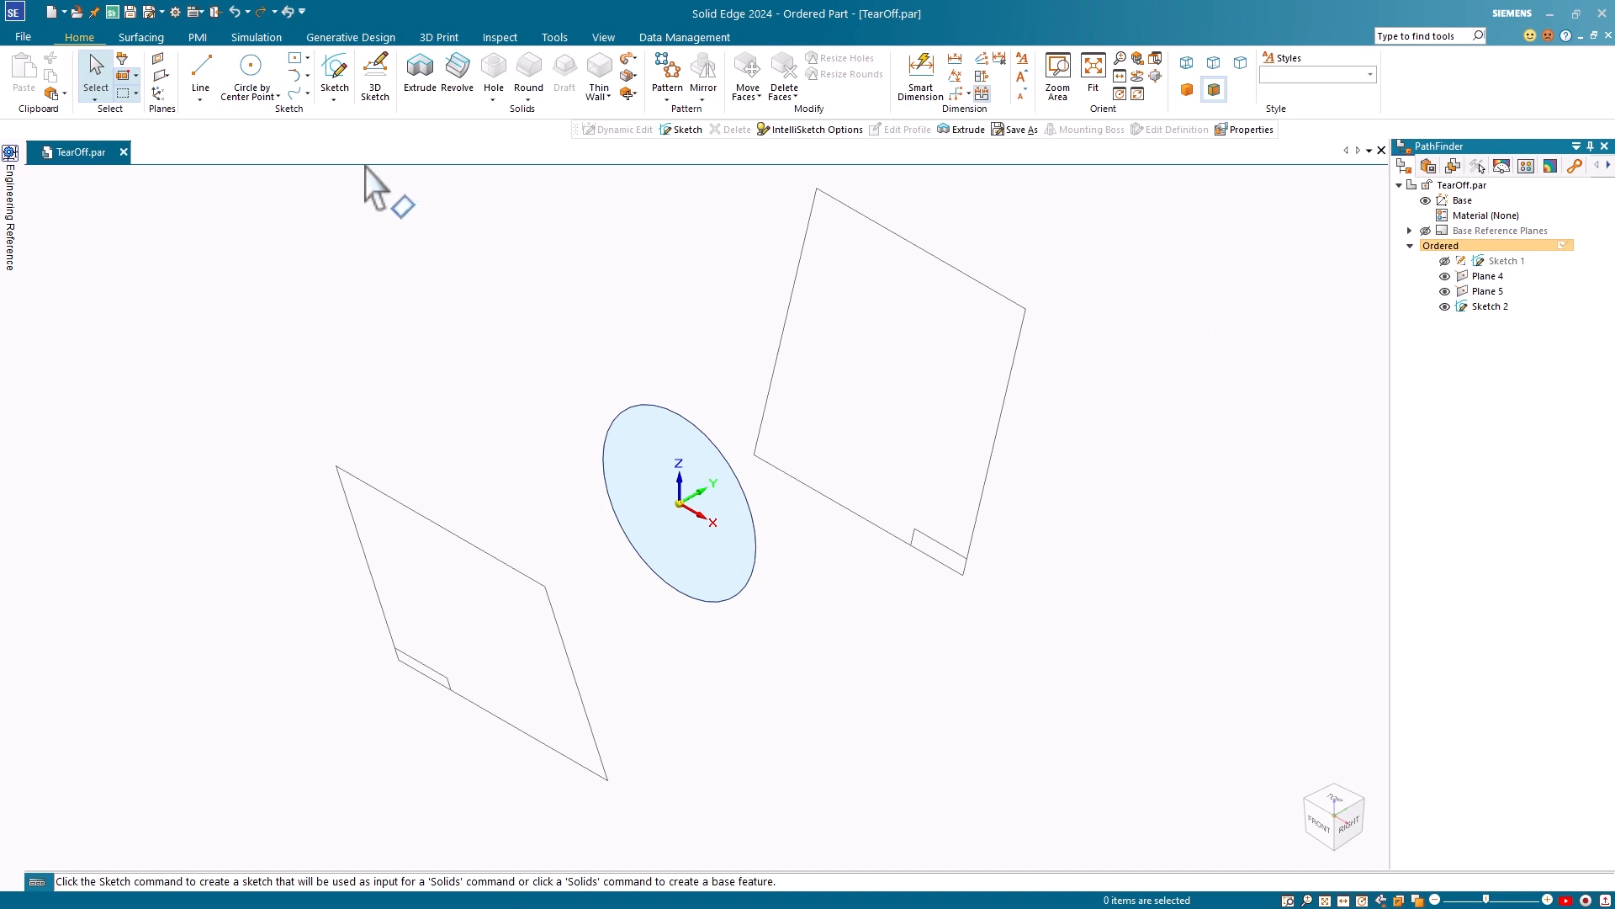
- Create an associative Tear-Off copy of the central circle on the reference plane to its left, coincident with that plane
click(335, 98)
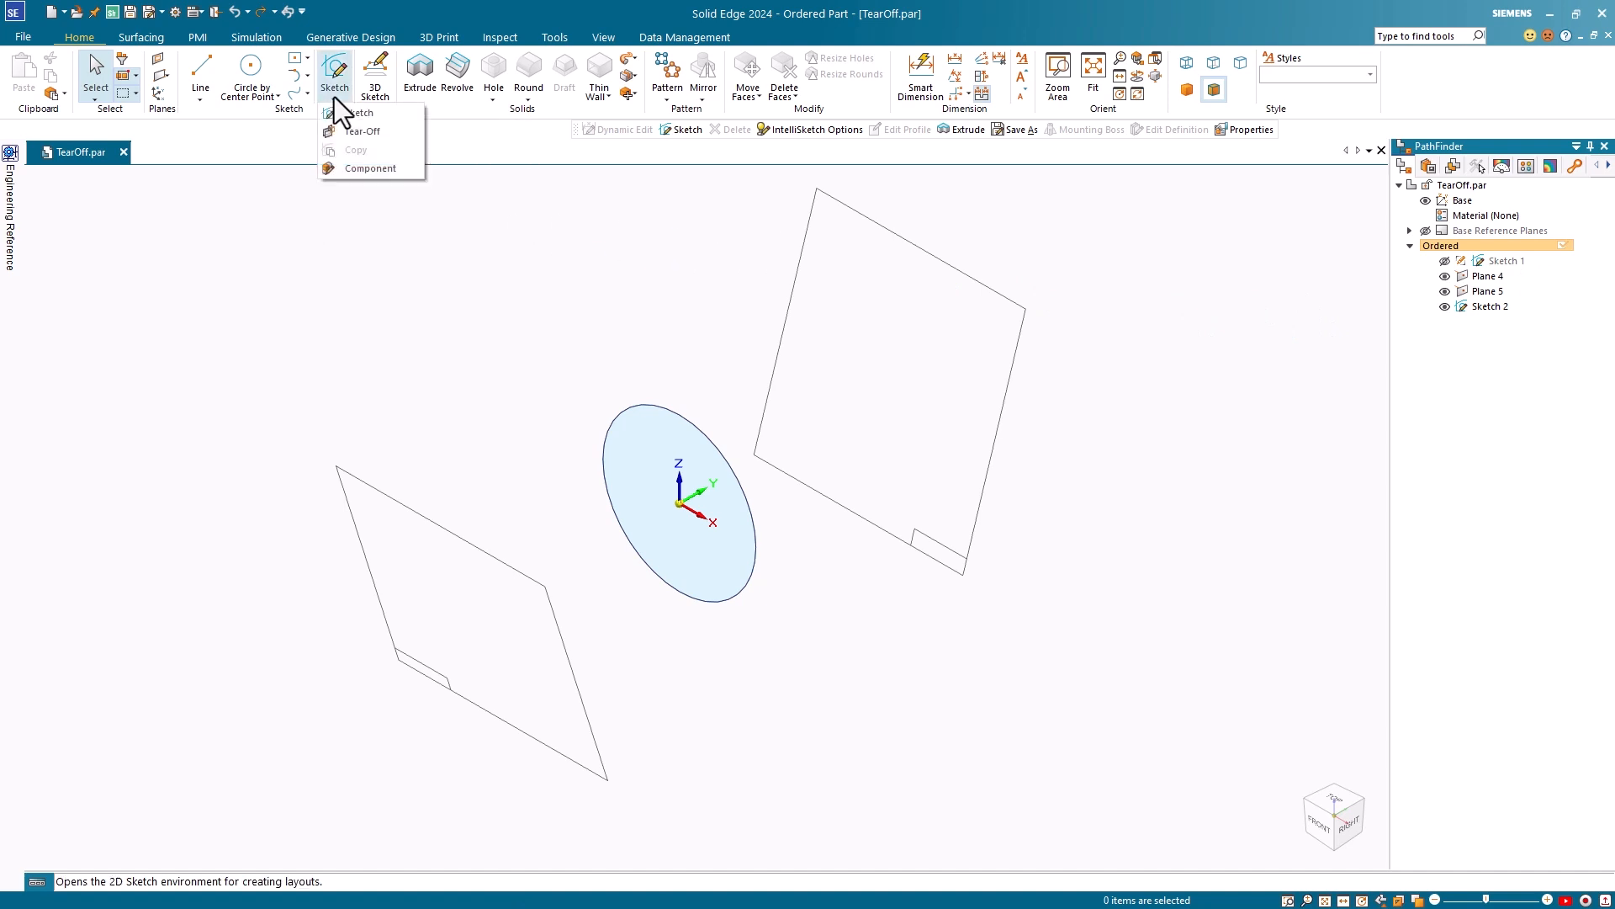
click(376, 131)
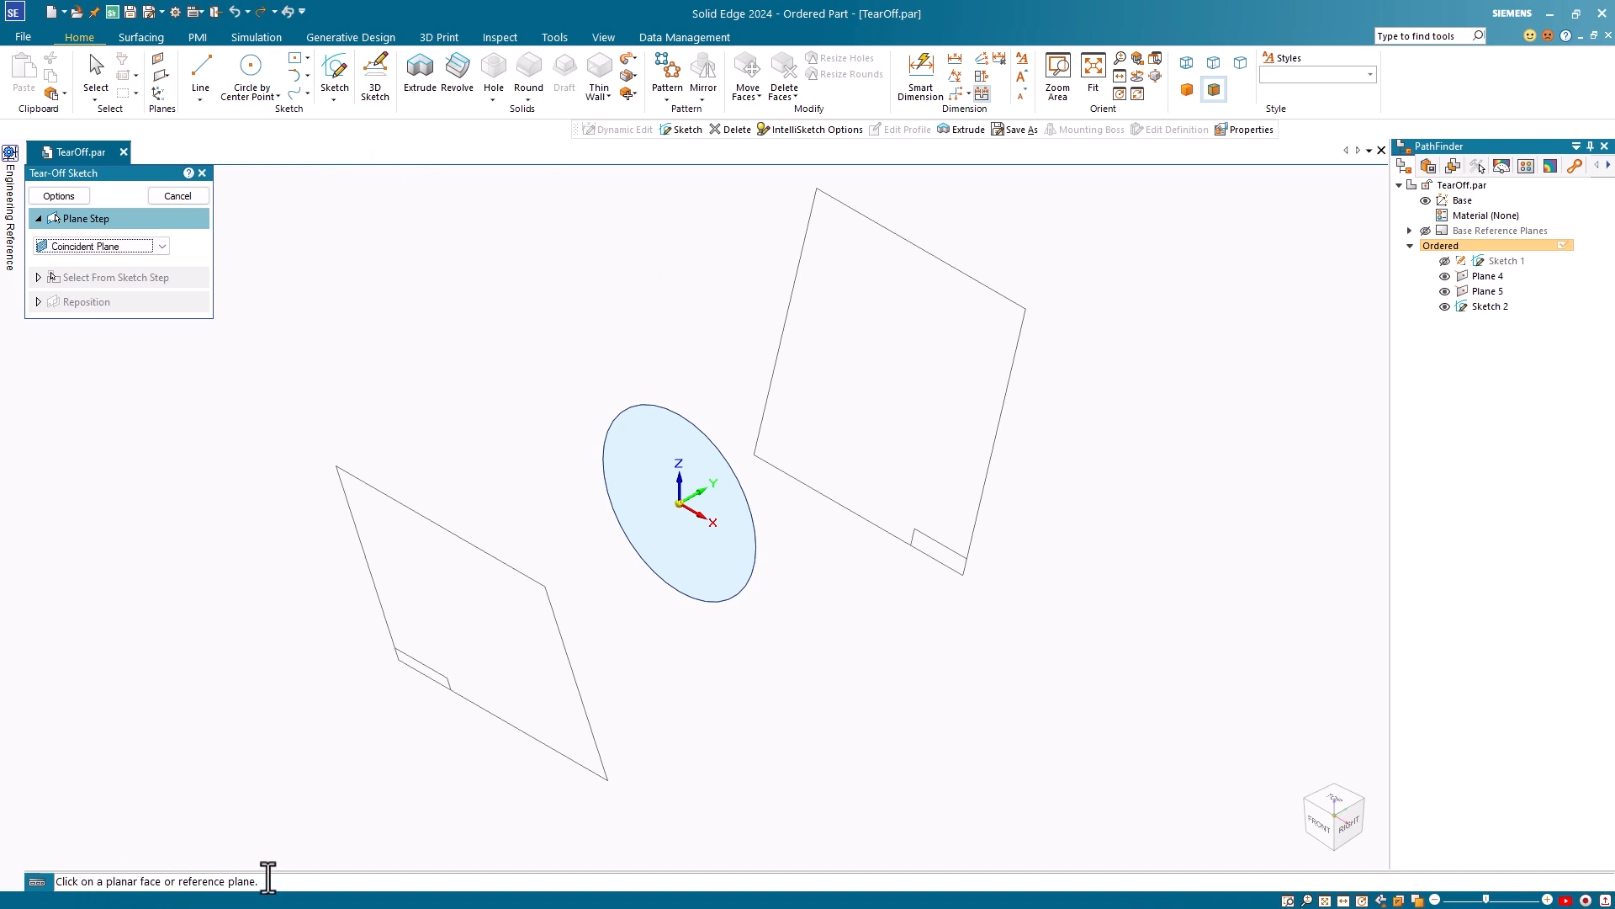
click(547, 600)
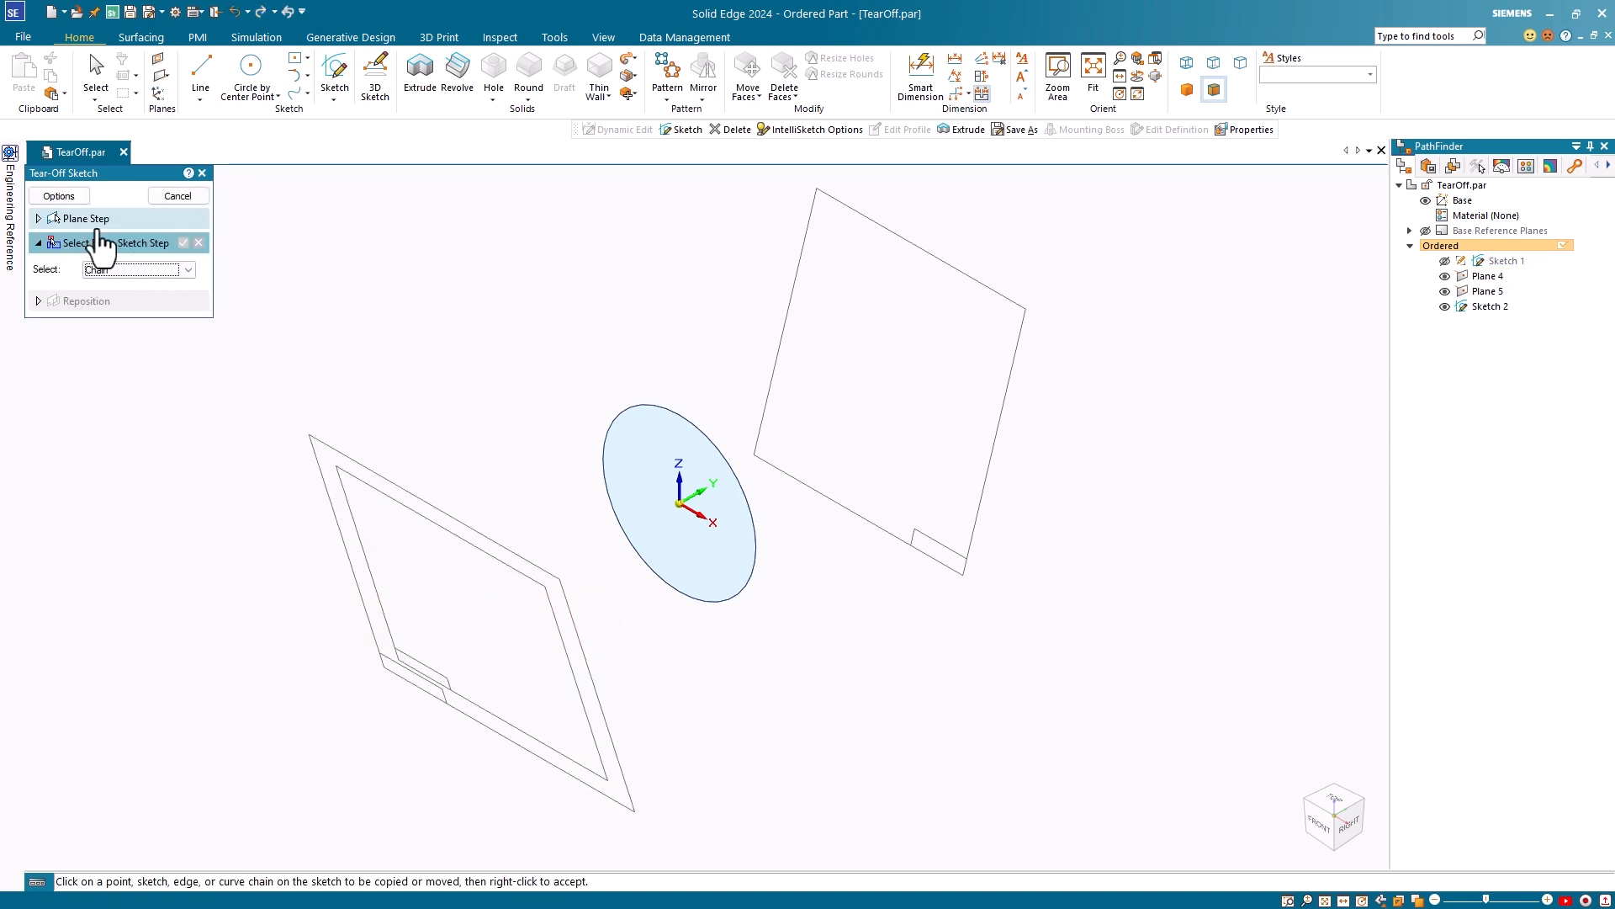
click(67, 199)
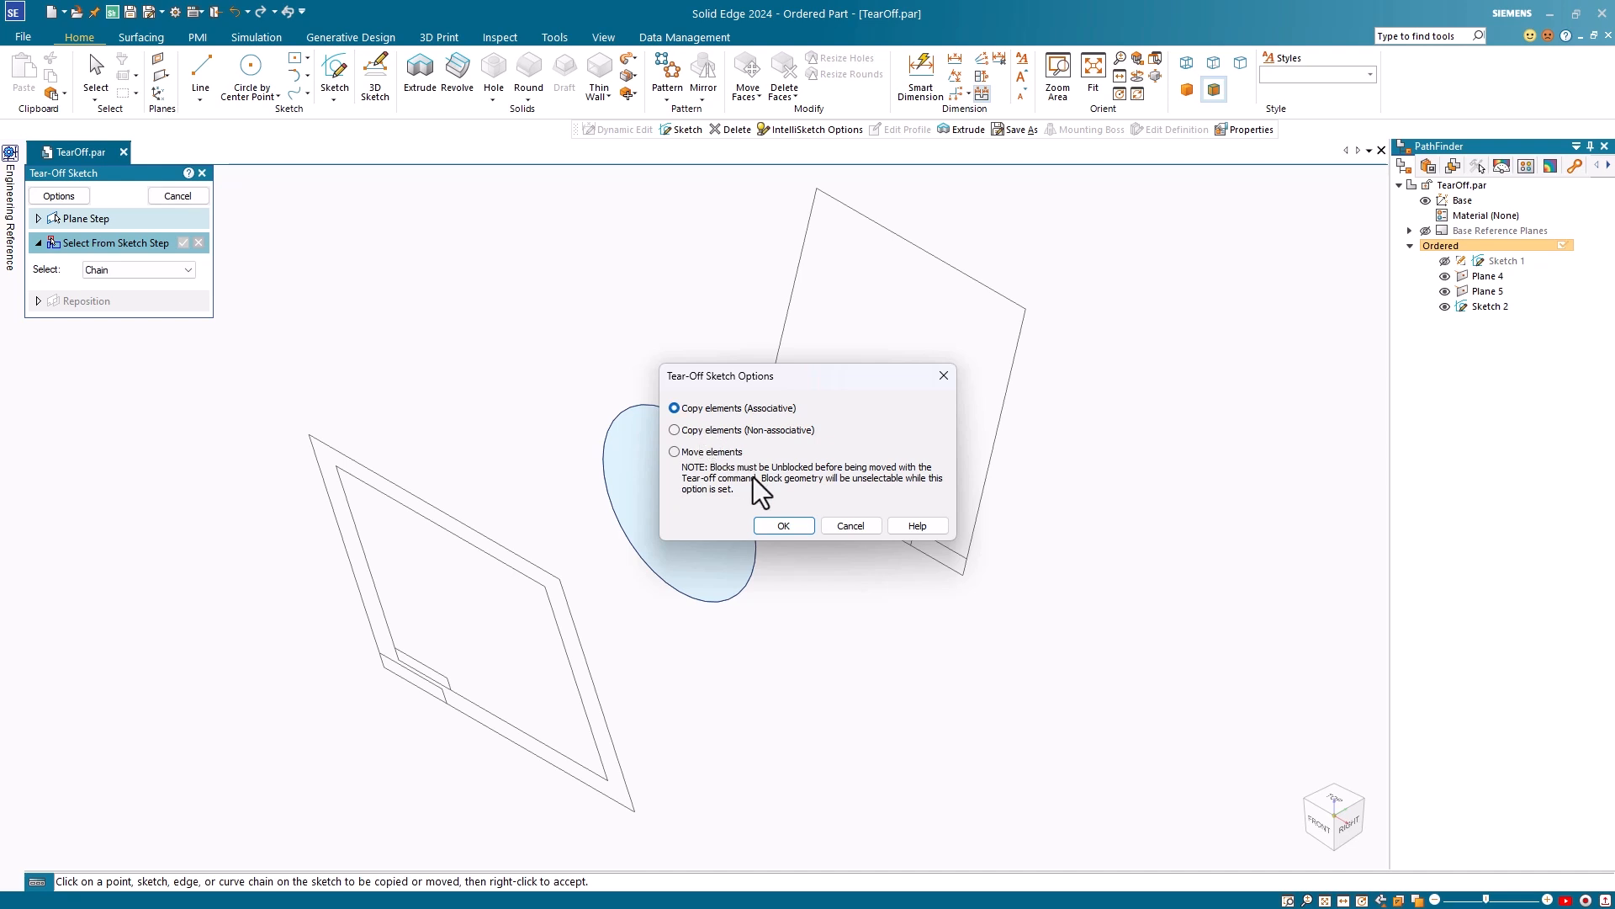
click(803, 530)
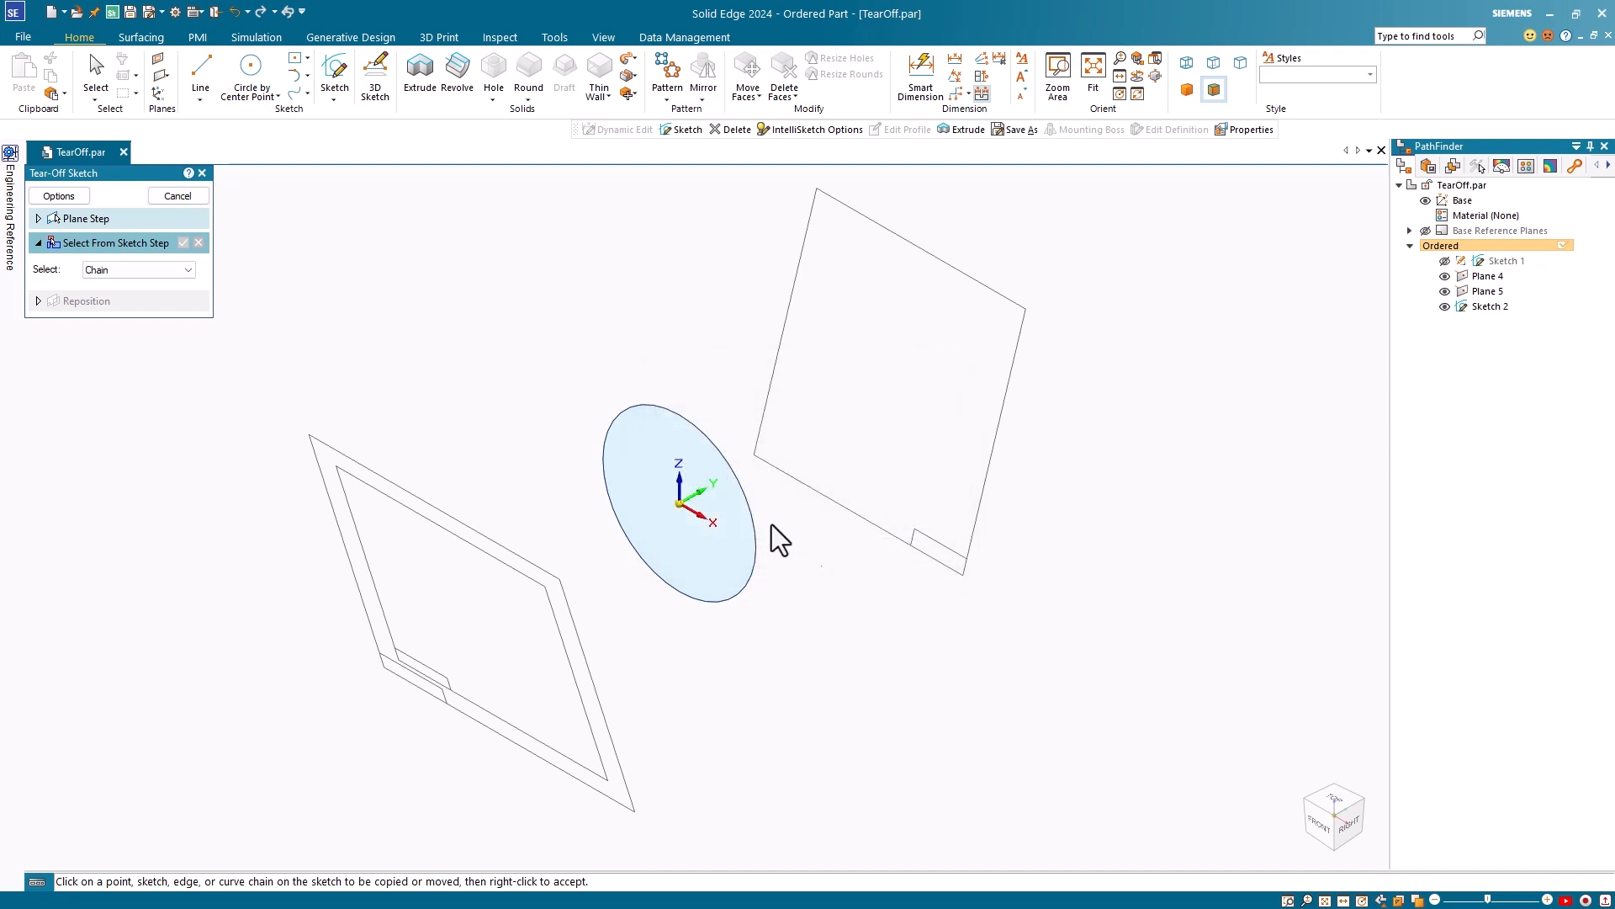
click(754, 517)
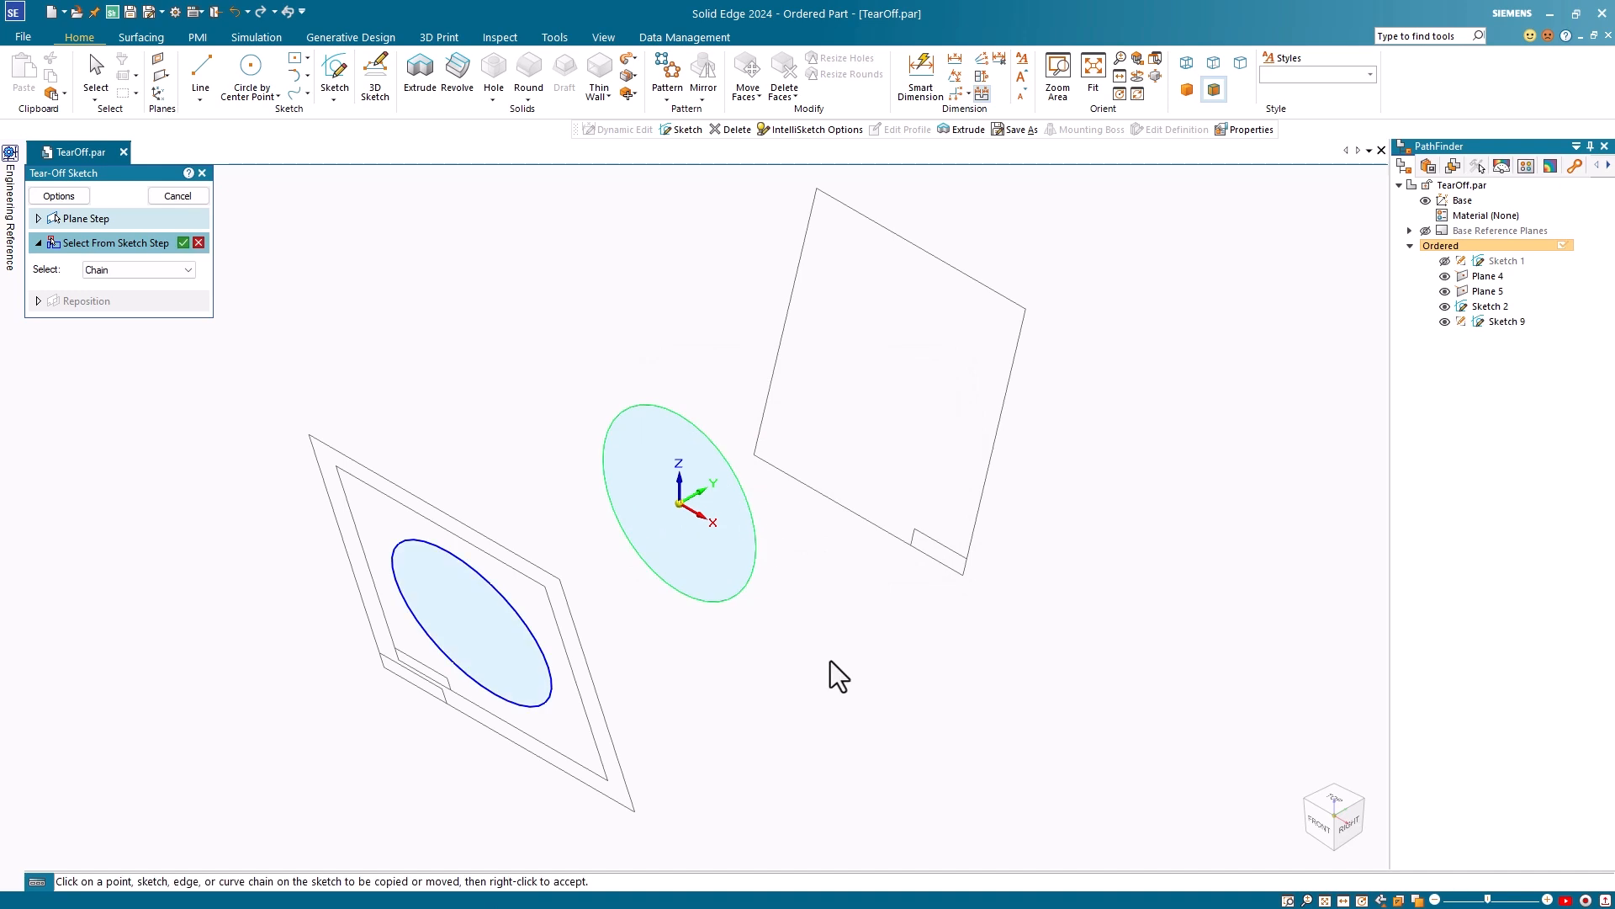
click(182, 243)
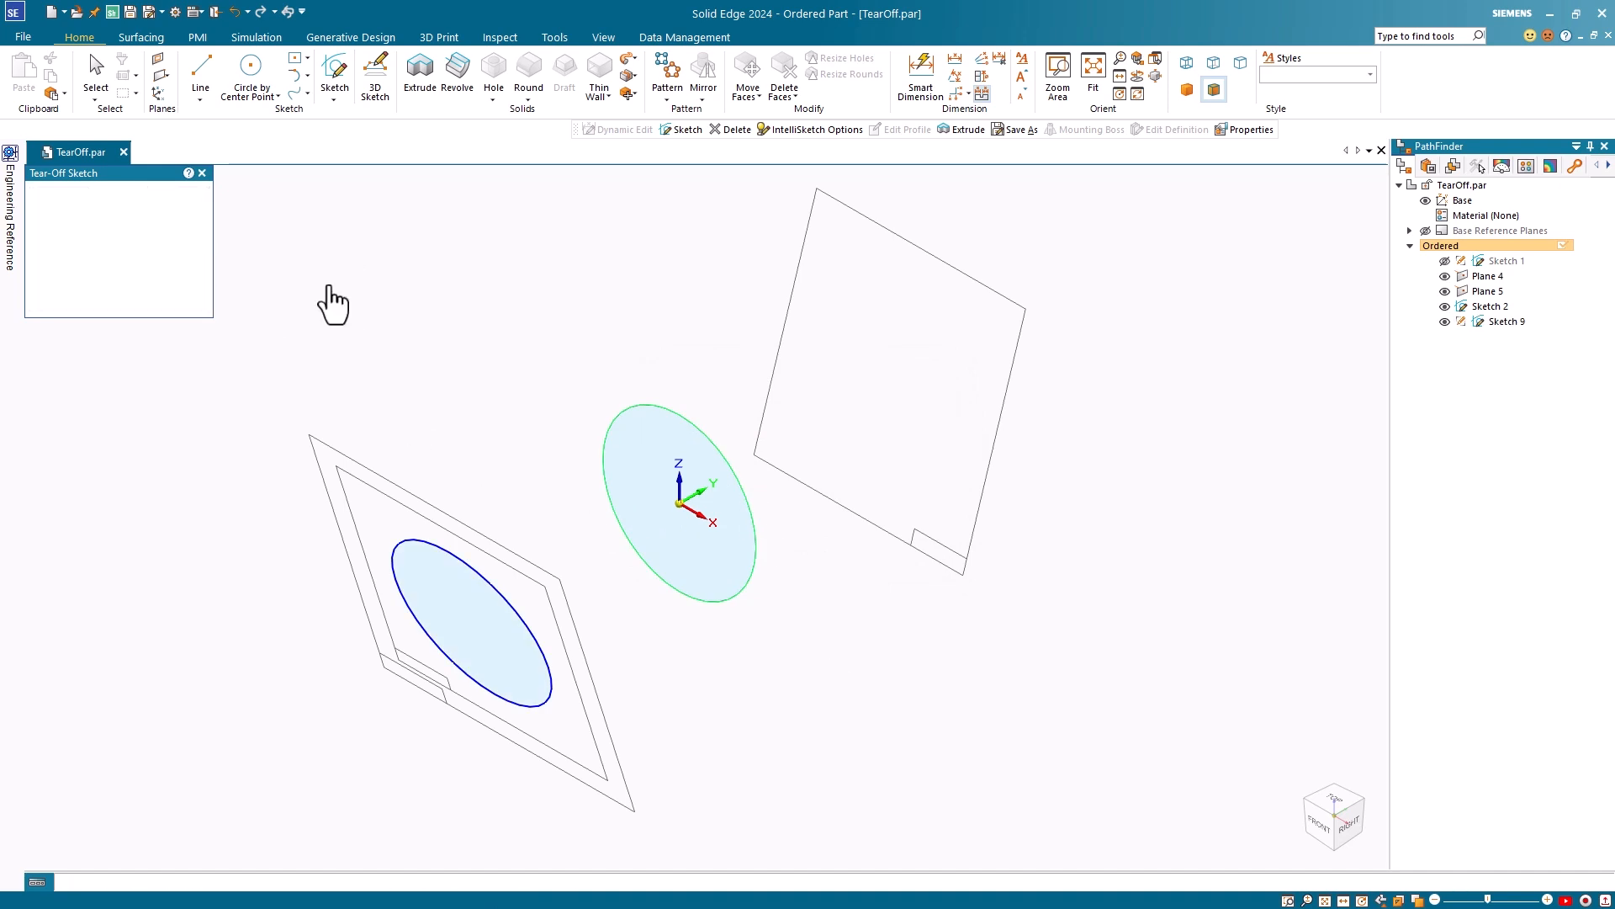
click(179, 196)
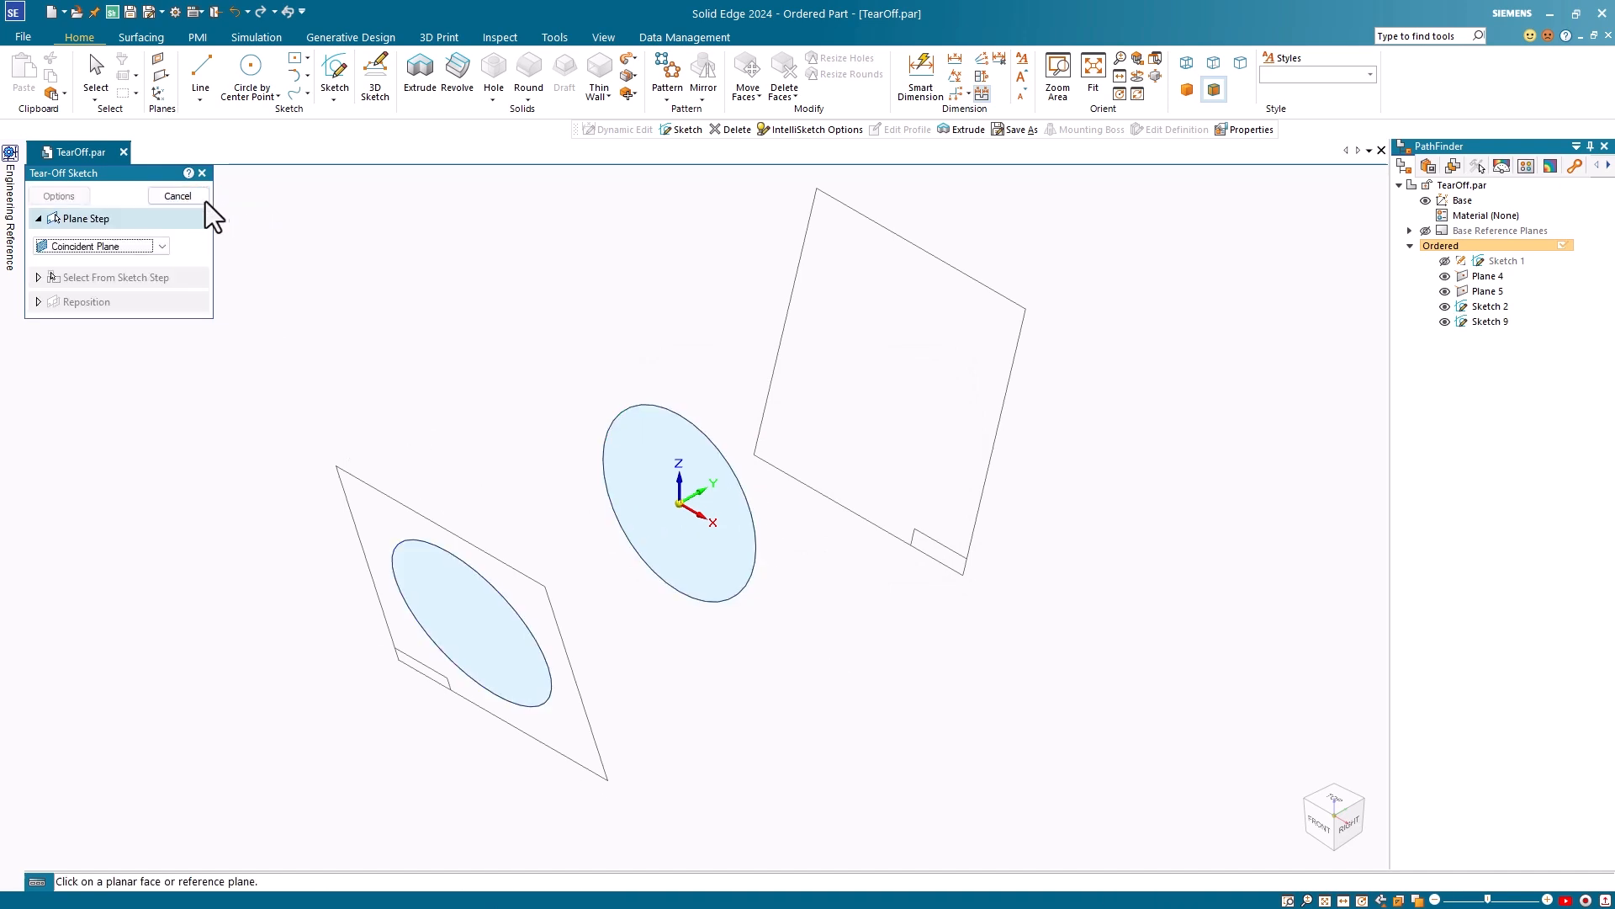
key(Escape)
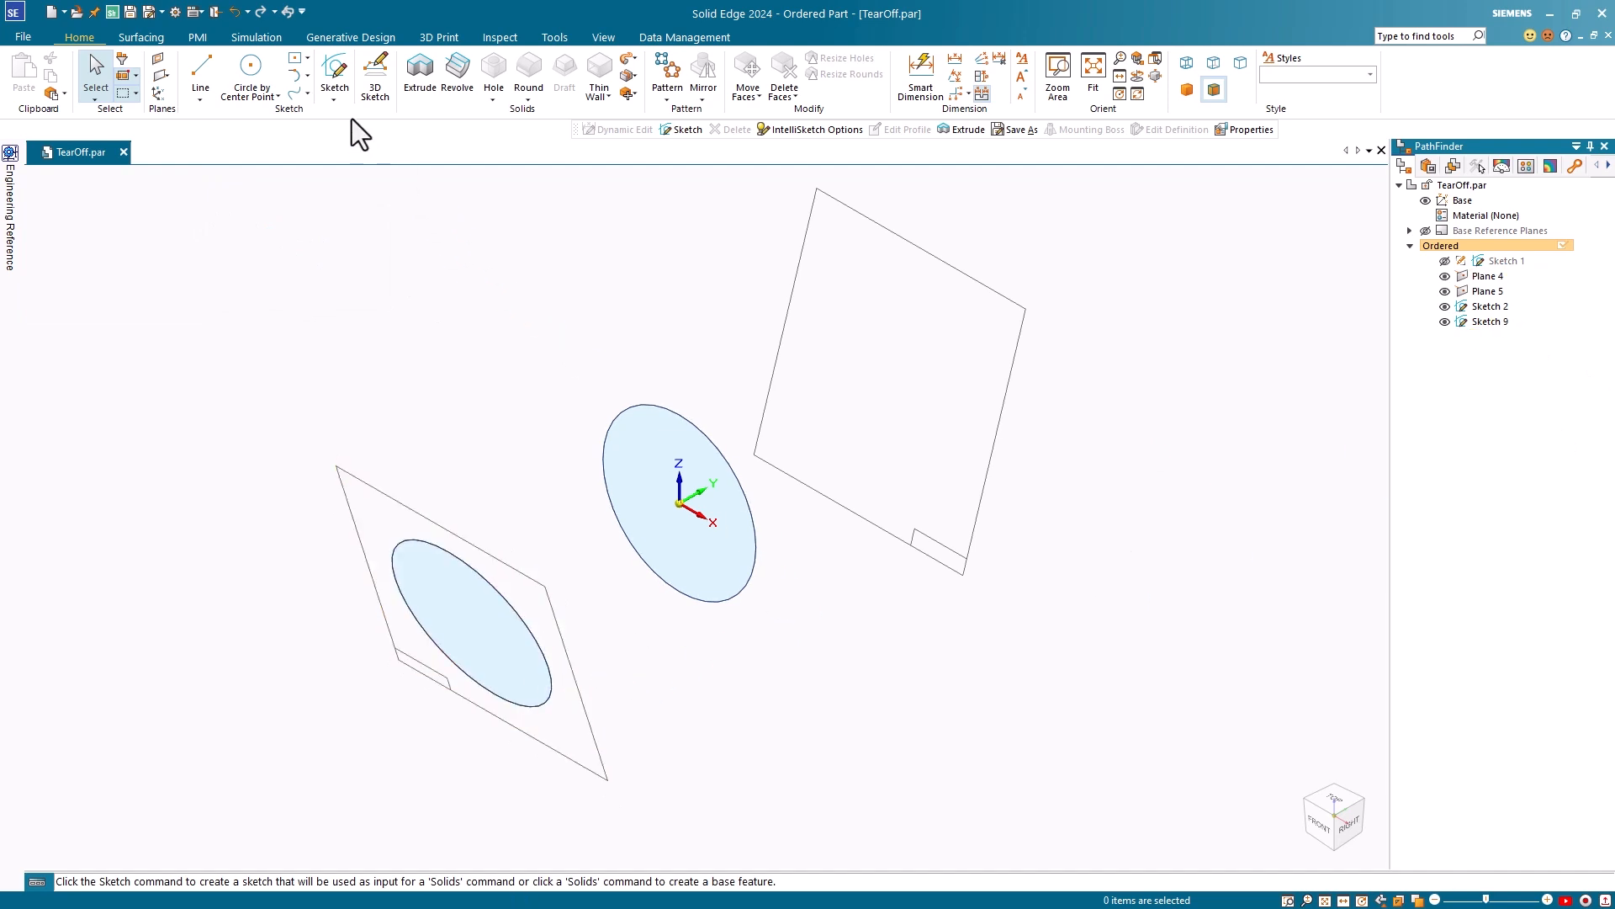
- Create a Tear-Off copy of the central circle on the reference plane to its right, using Copy elements (Non-associative)
click(336, 99)
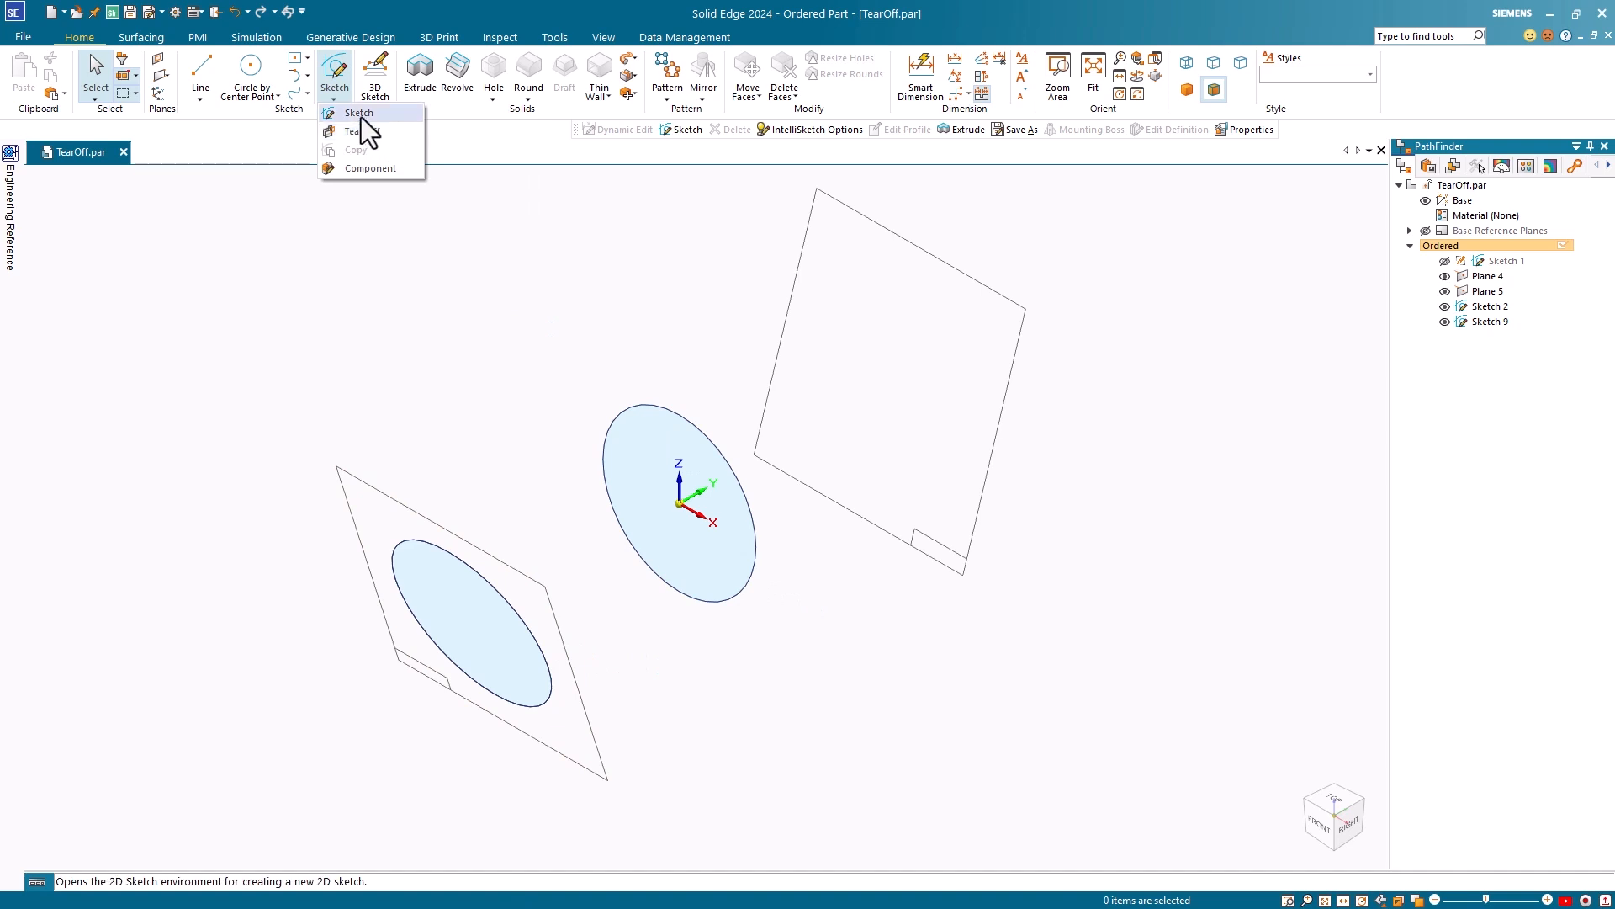
click(365, 130)
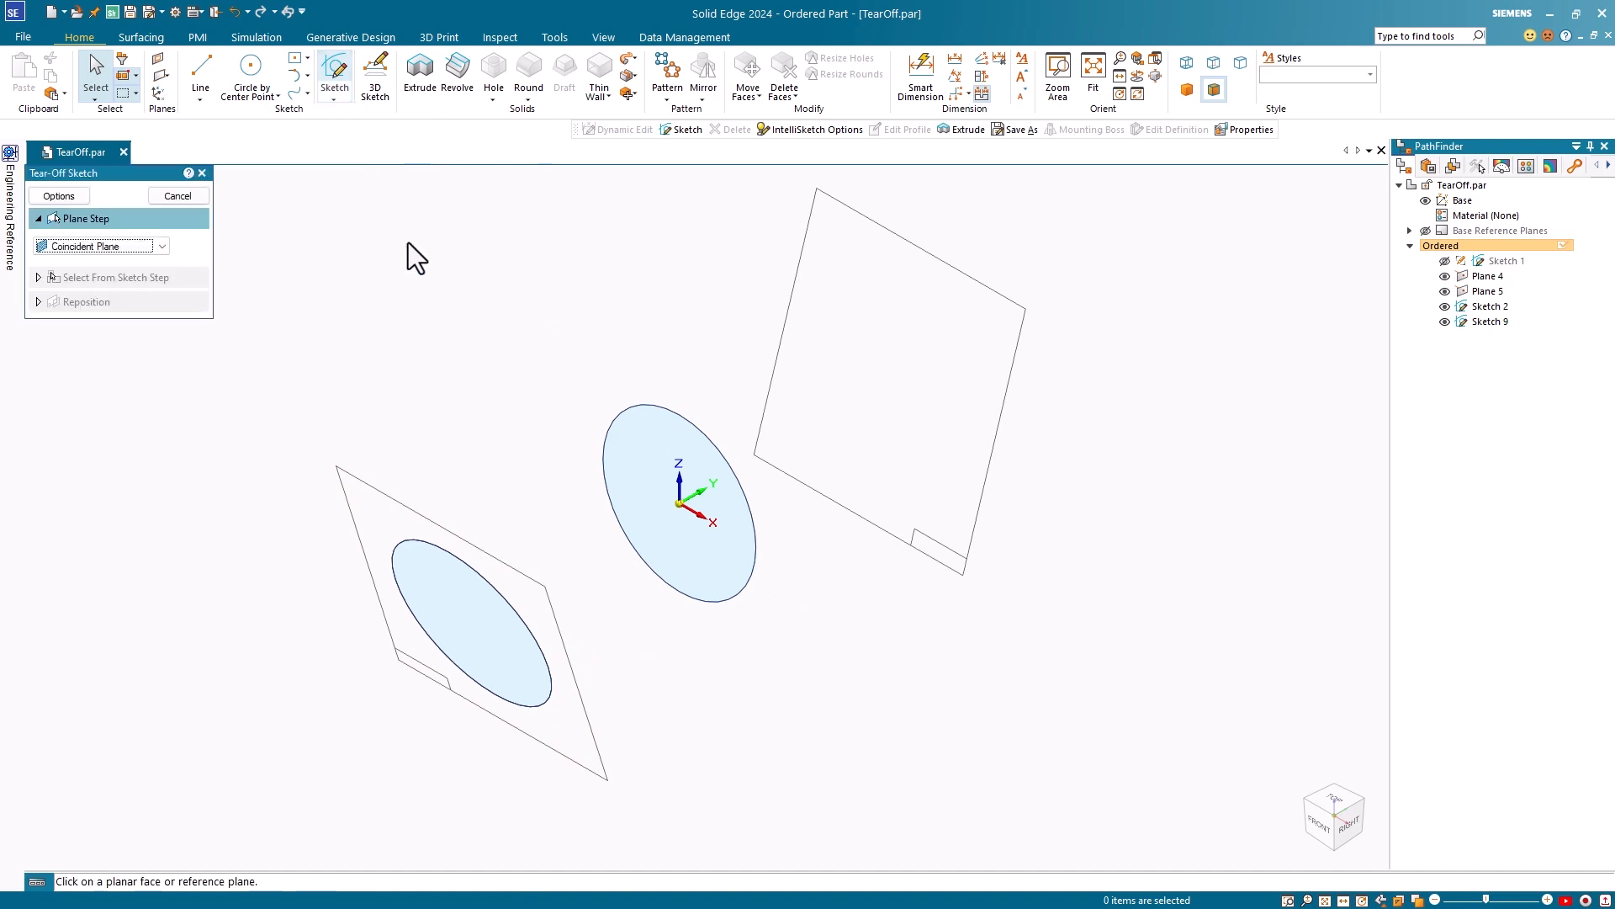
click(997, 433)
click(73, 199)
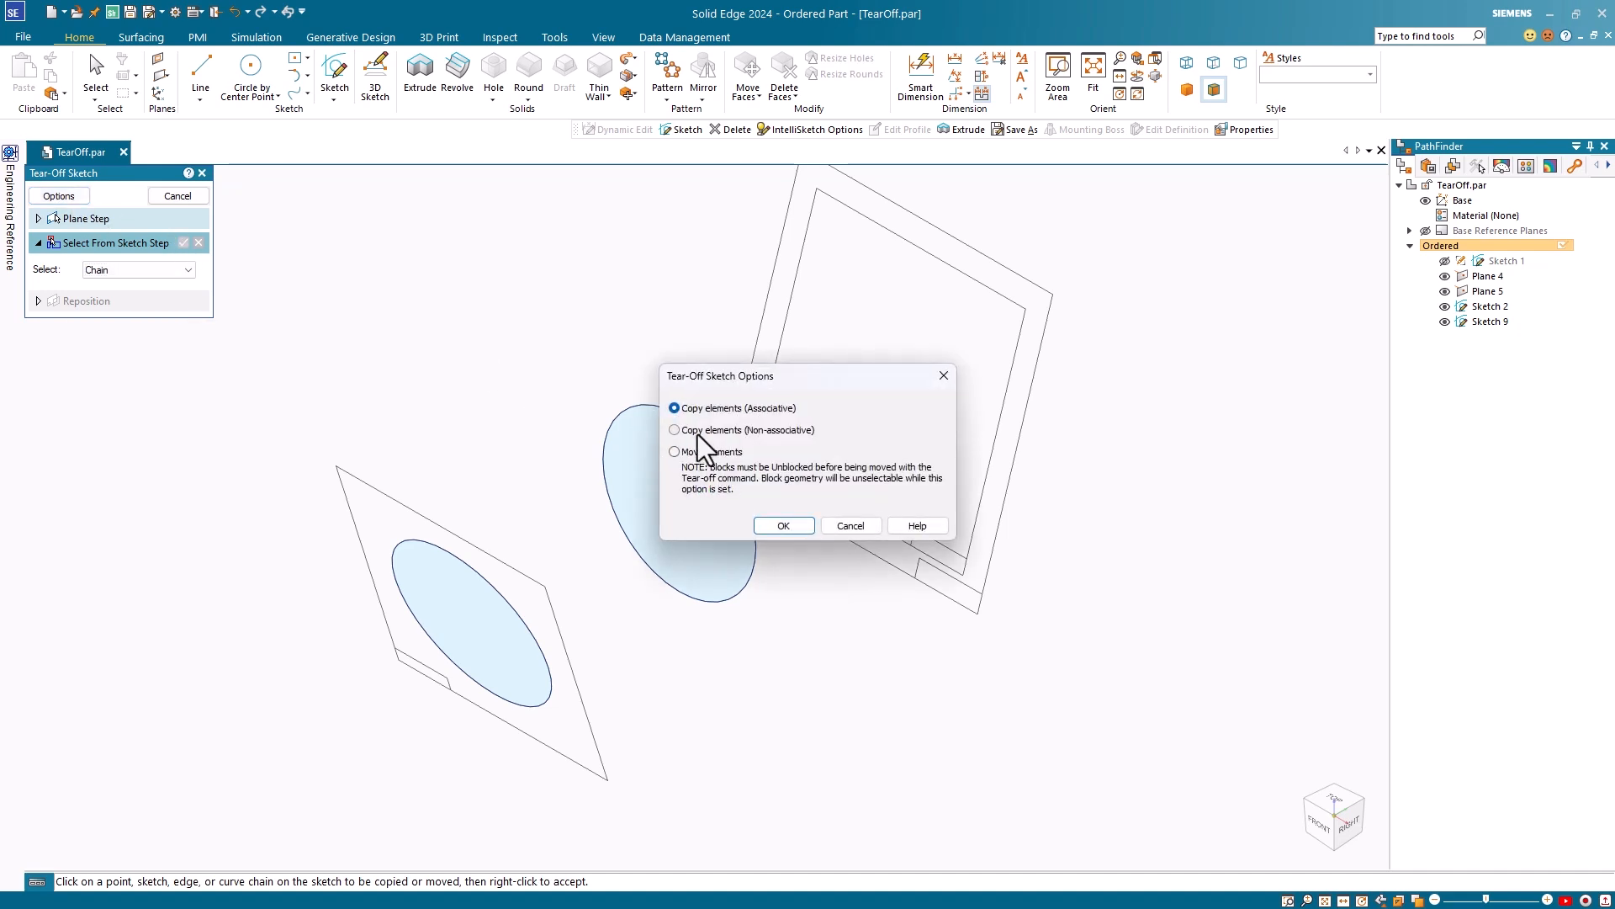
click(800, 529)
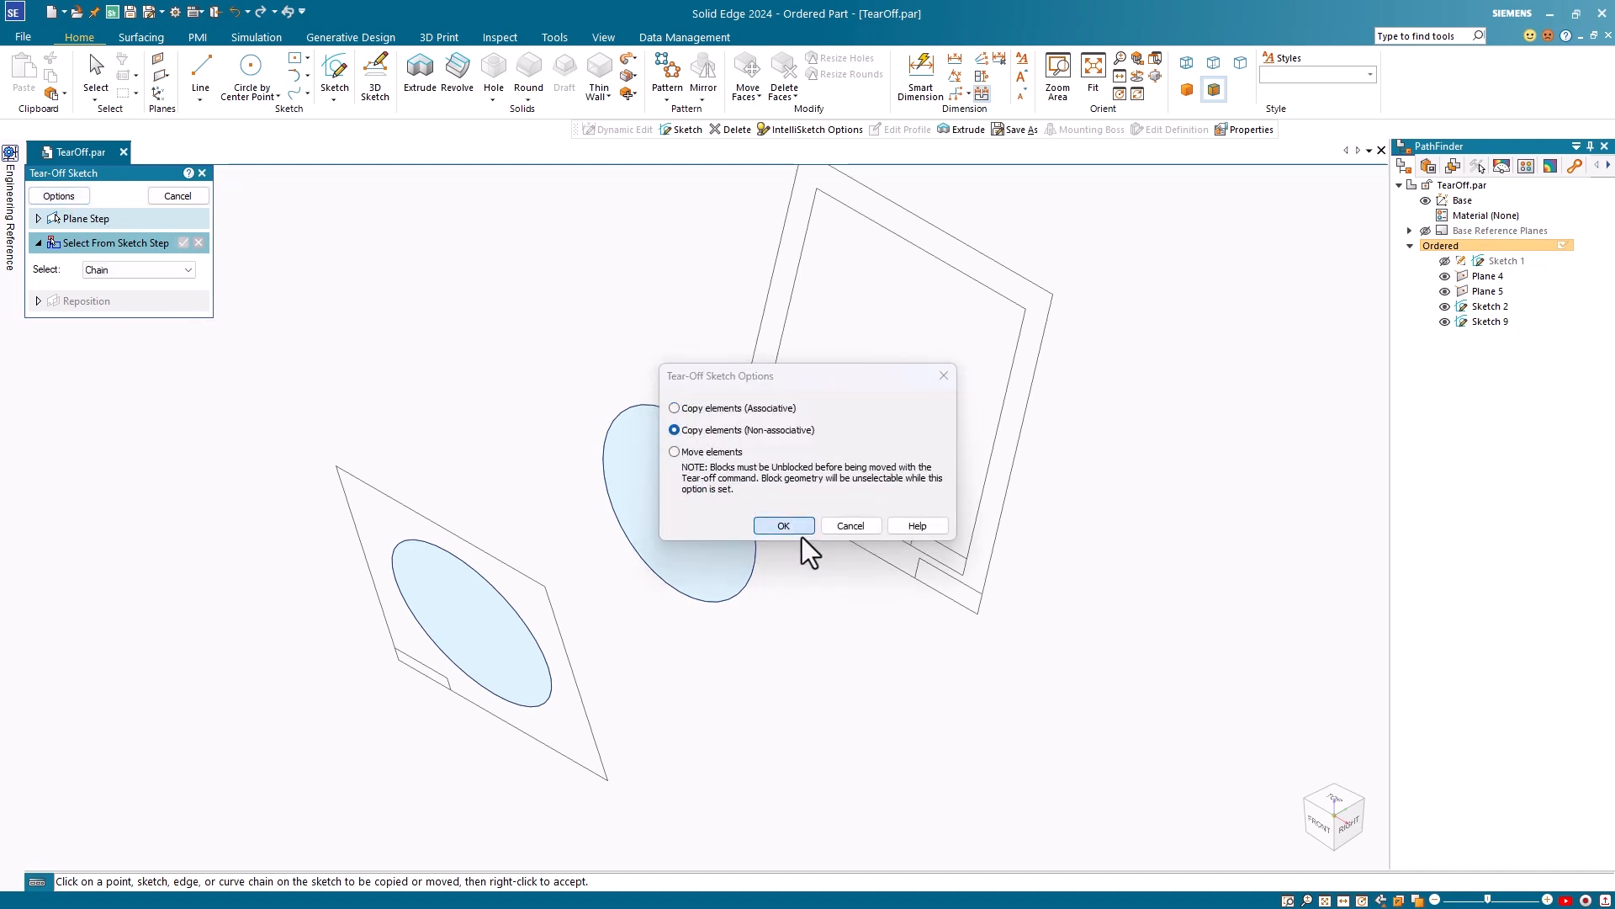
click(749, 524)
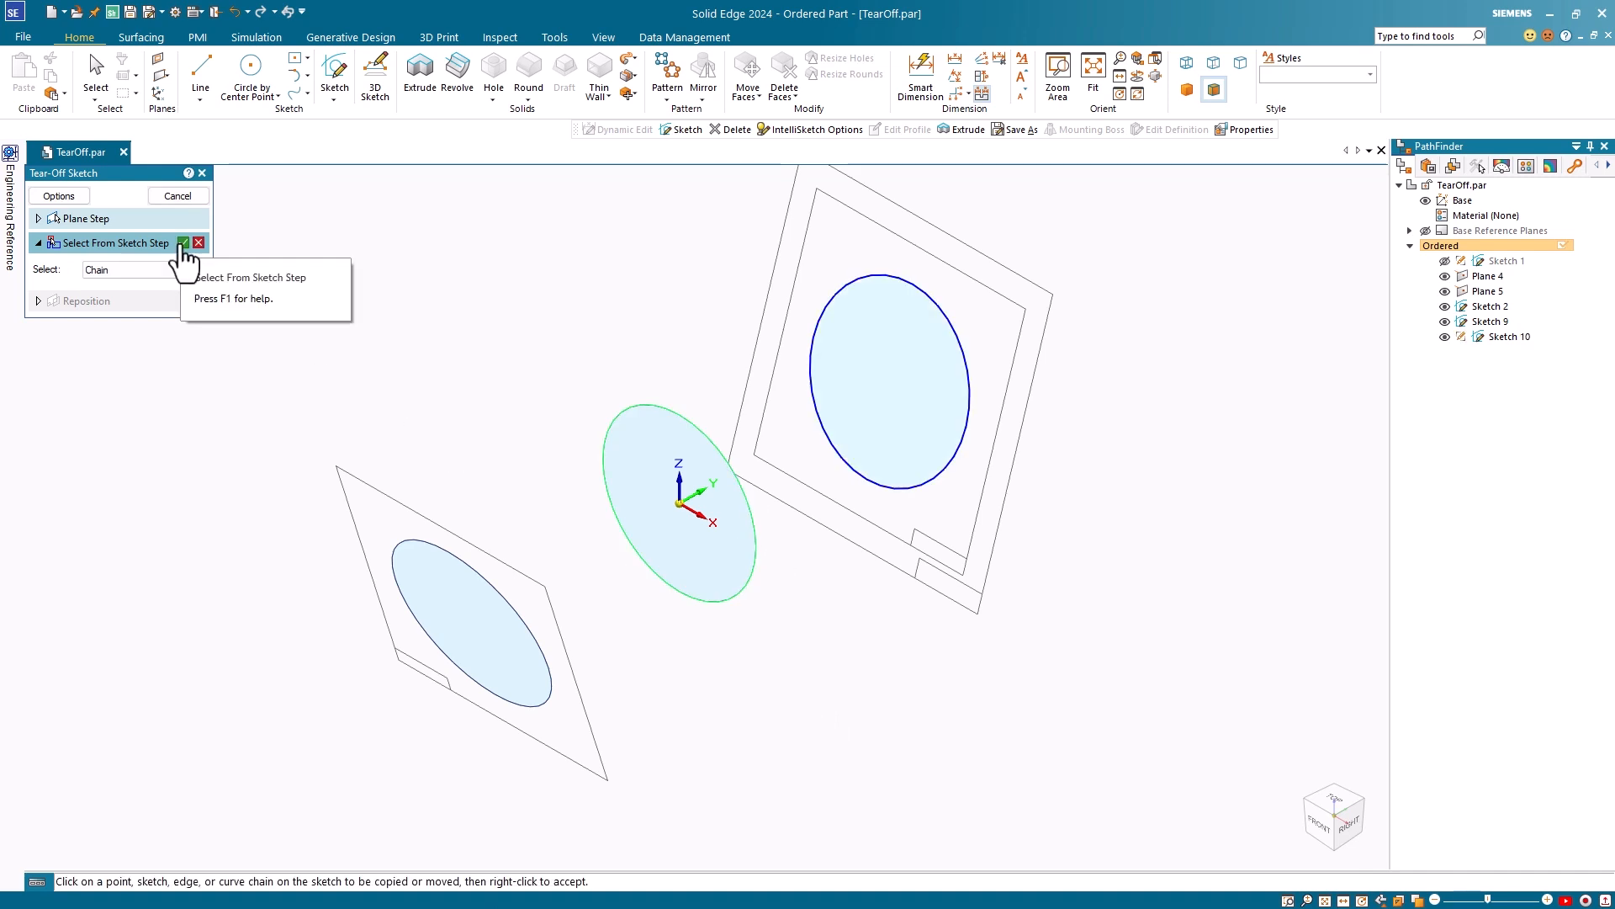
click(182, 243)
click(177, 198)
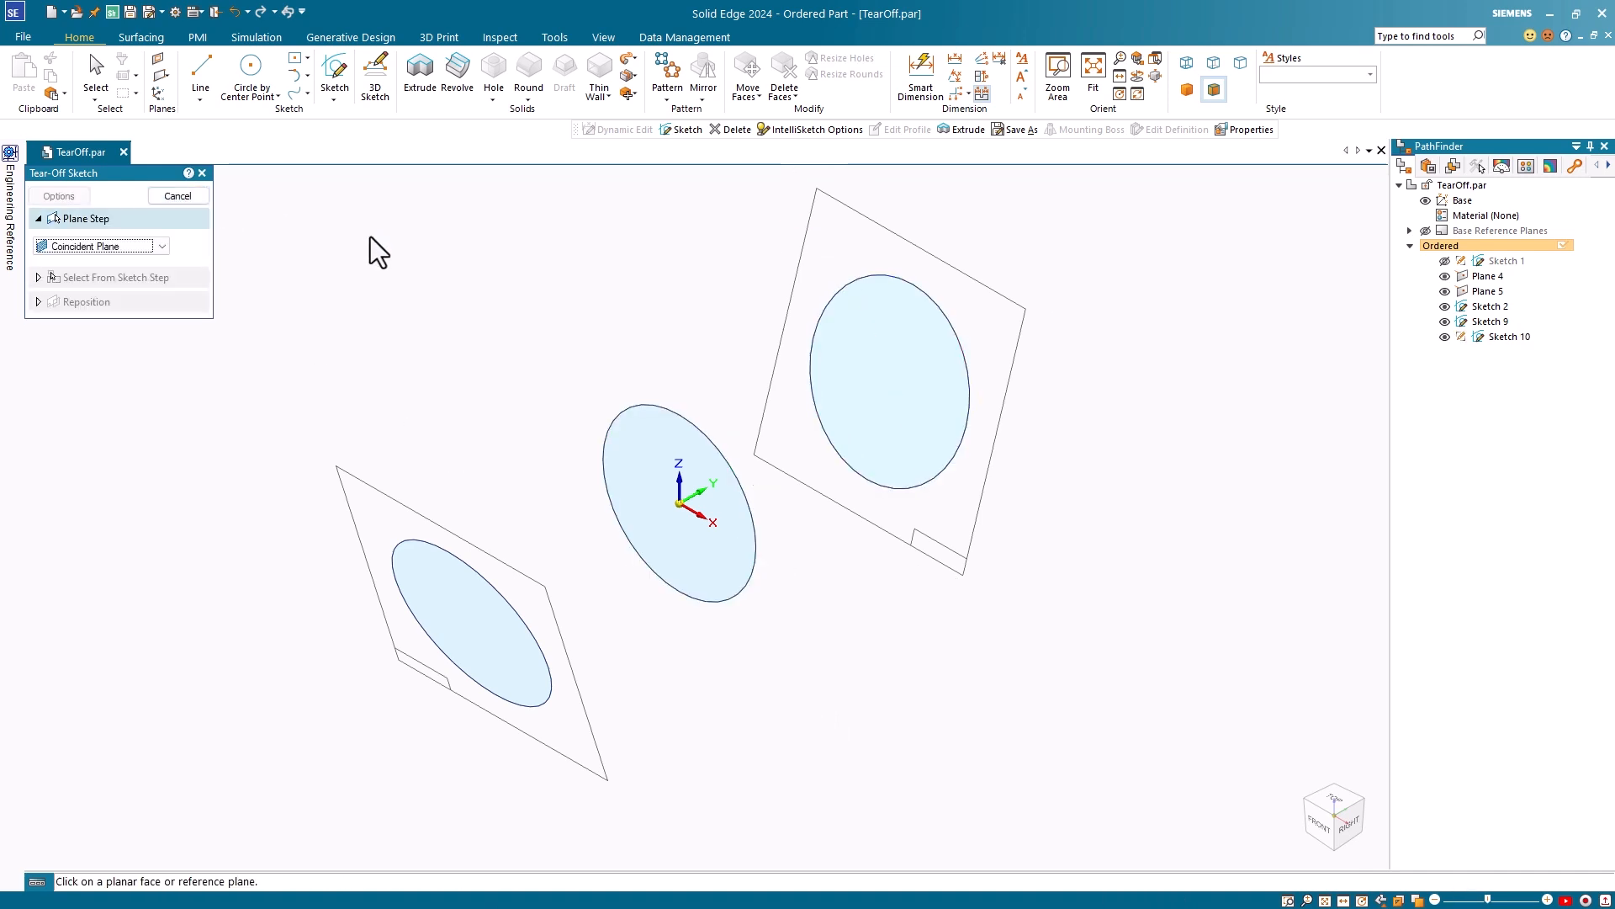
click(182, 198)
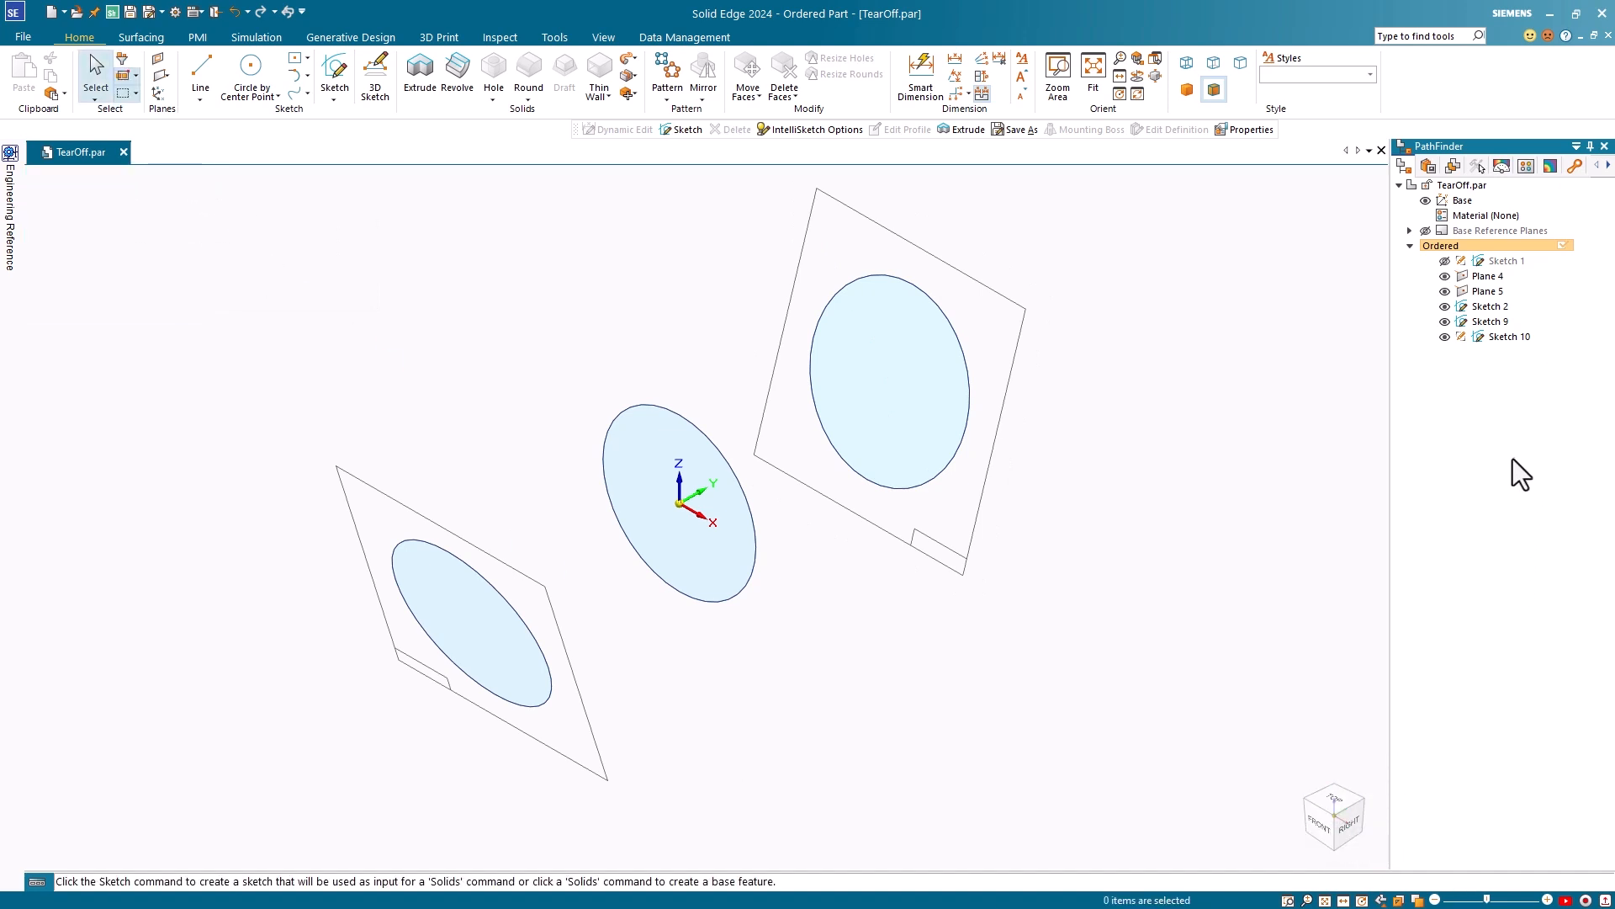
- Dynamically edit the original central circle in Sketch 2 and set its diameter to 25 mm
click(753, 568)
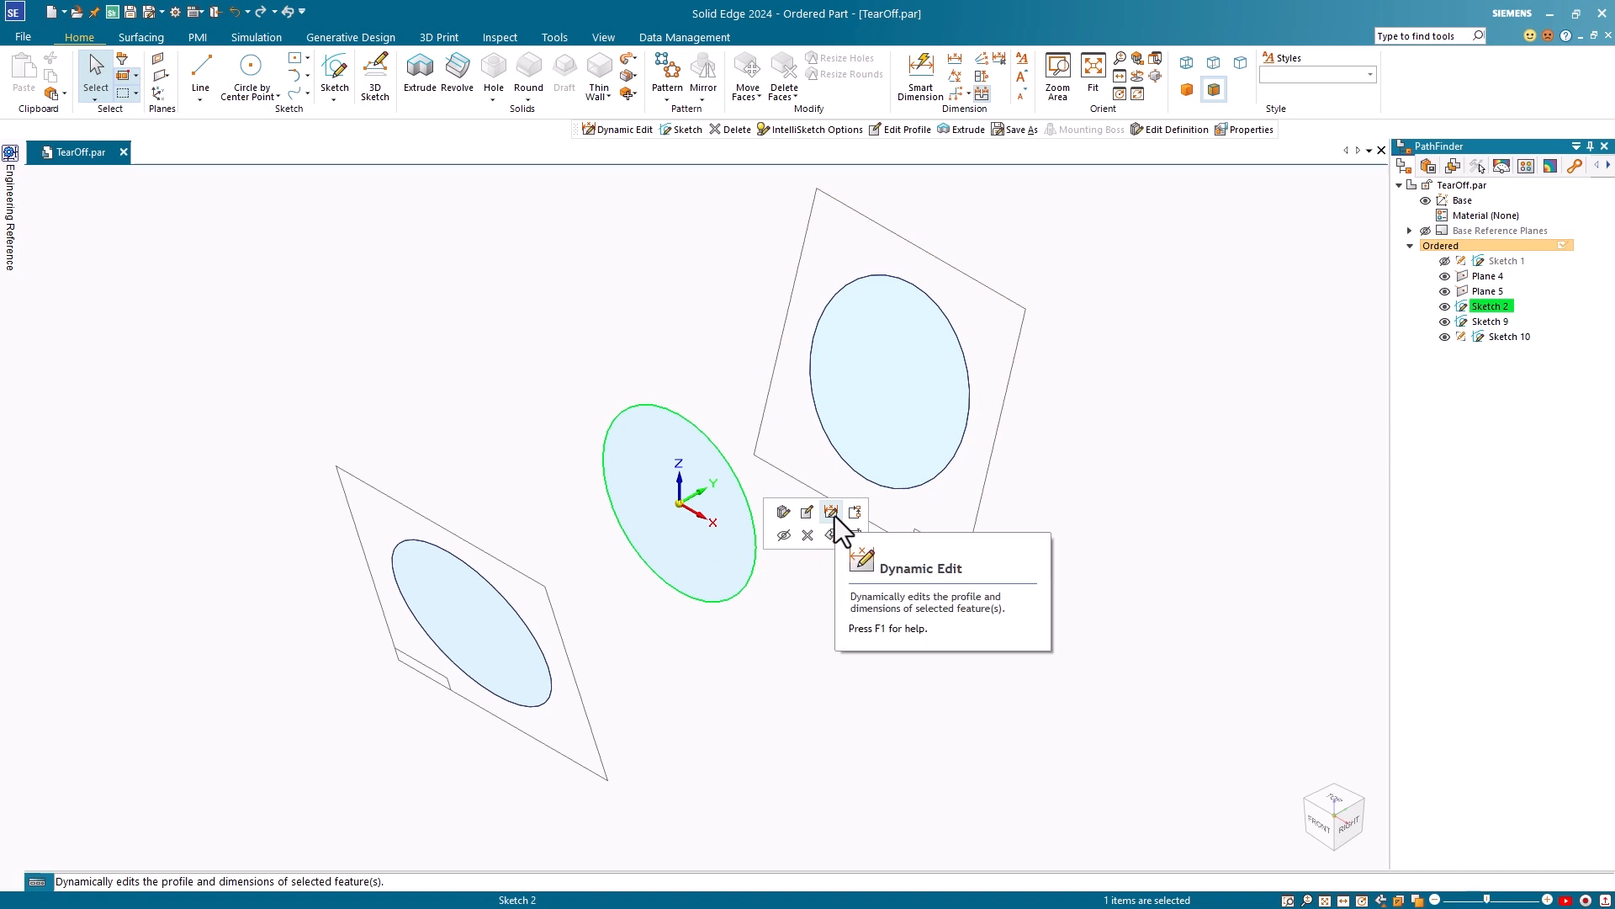
click(835, 516)
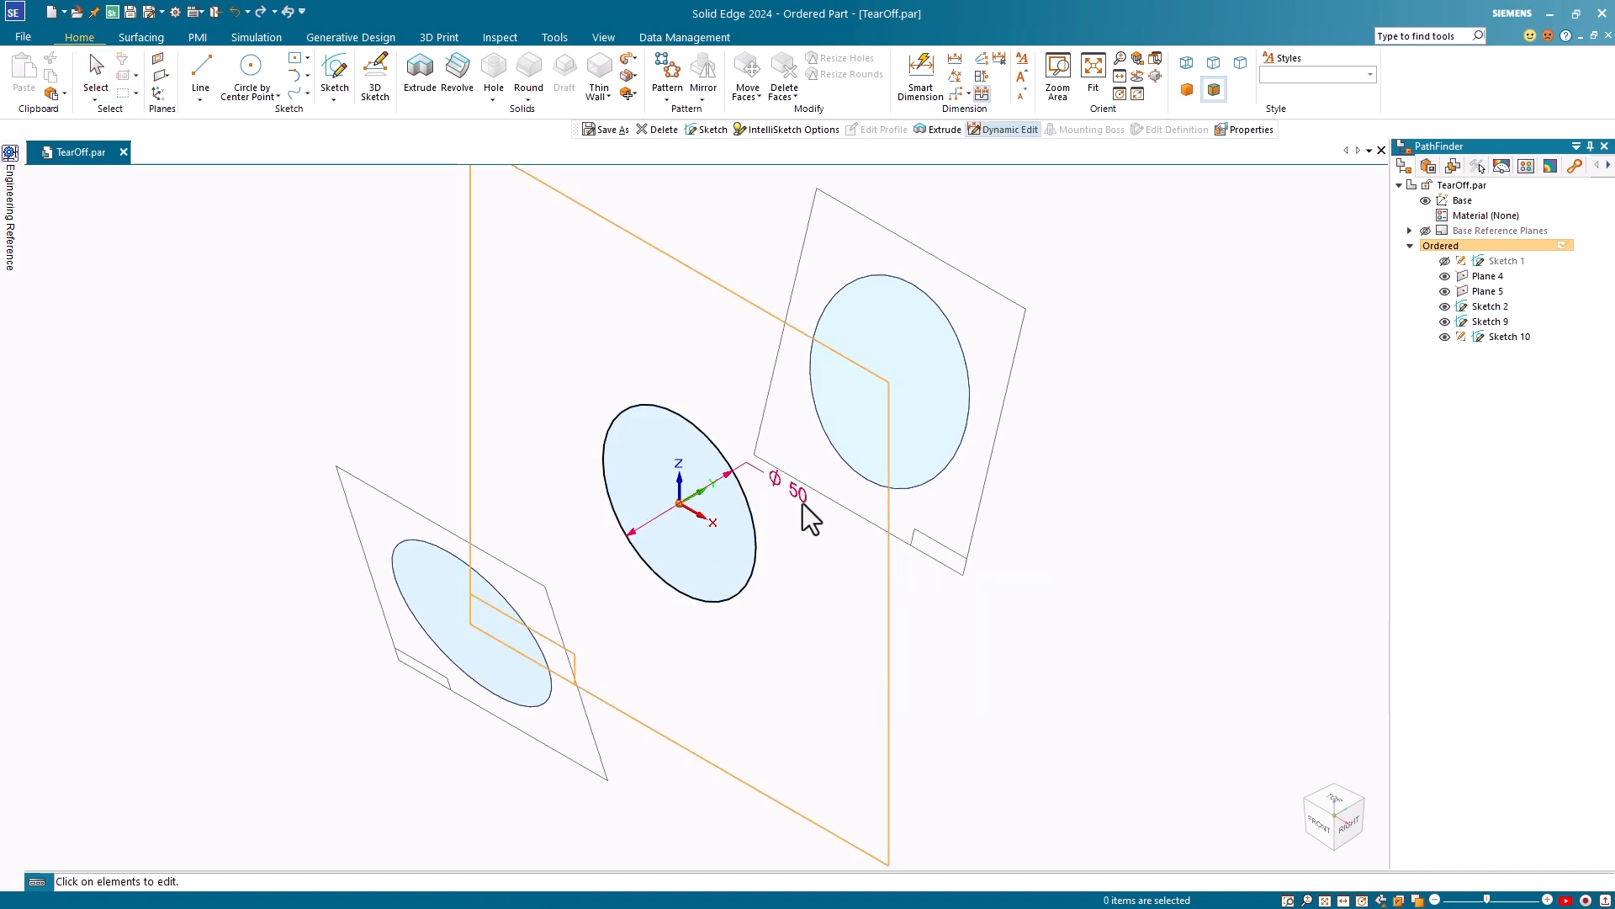
click(801, 499)
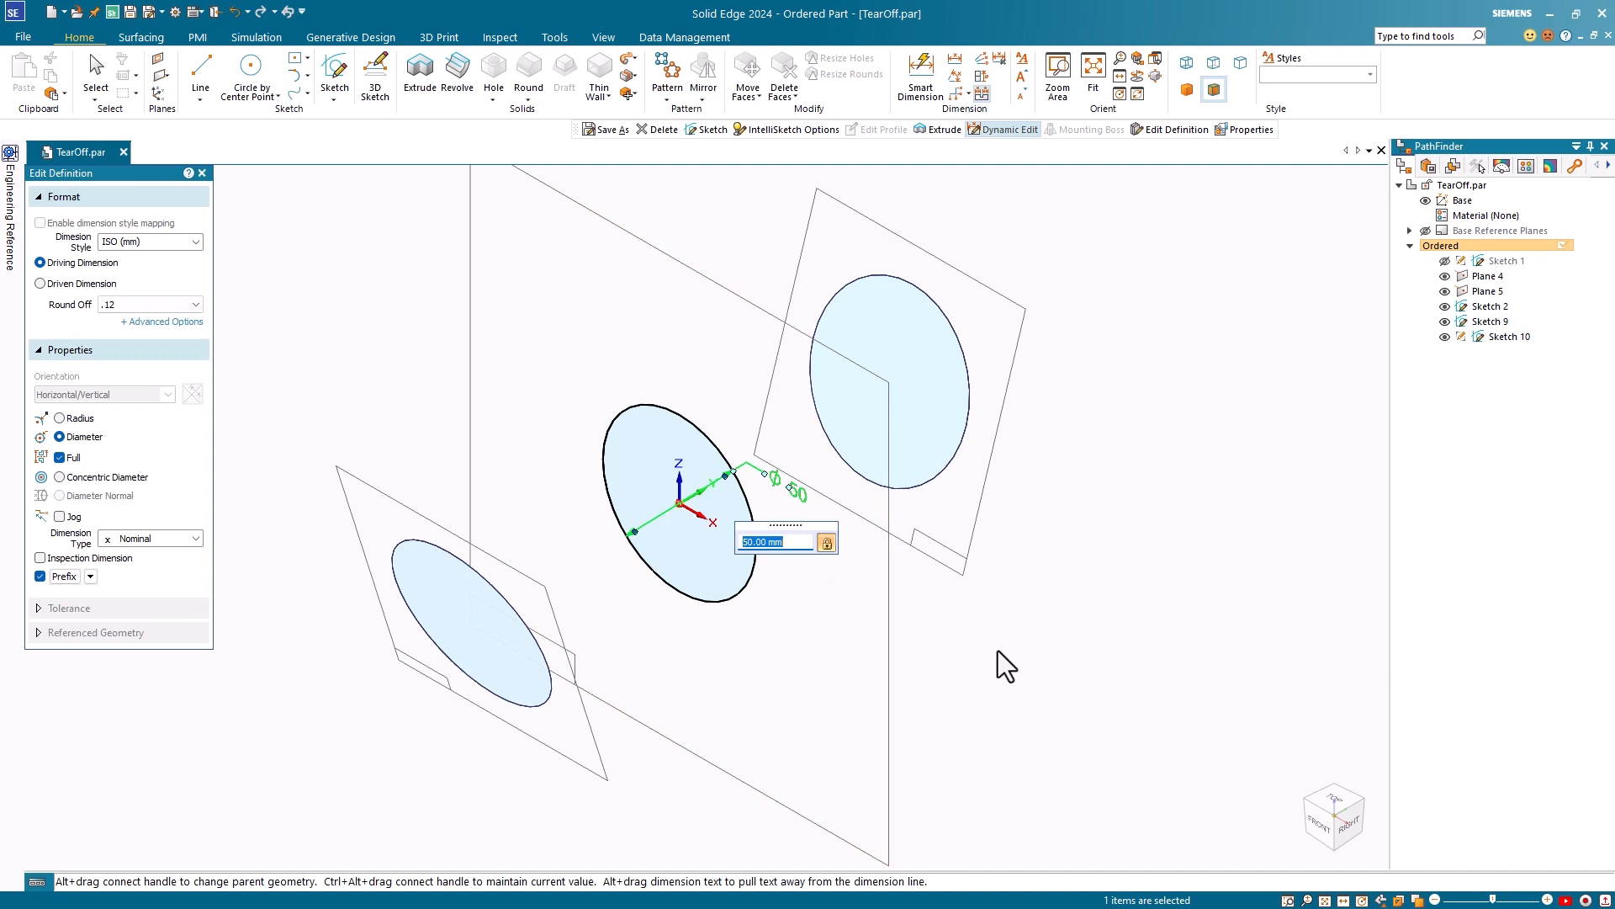
text(25)
key(Return)
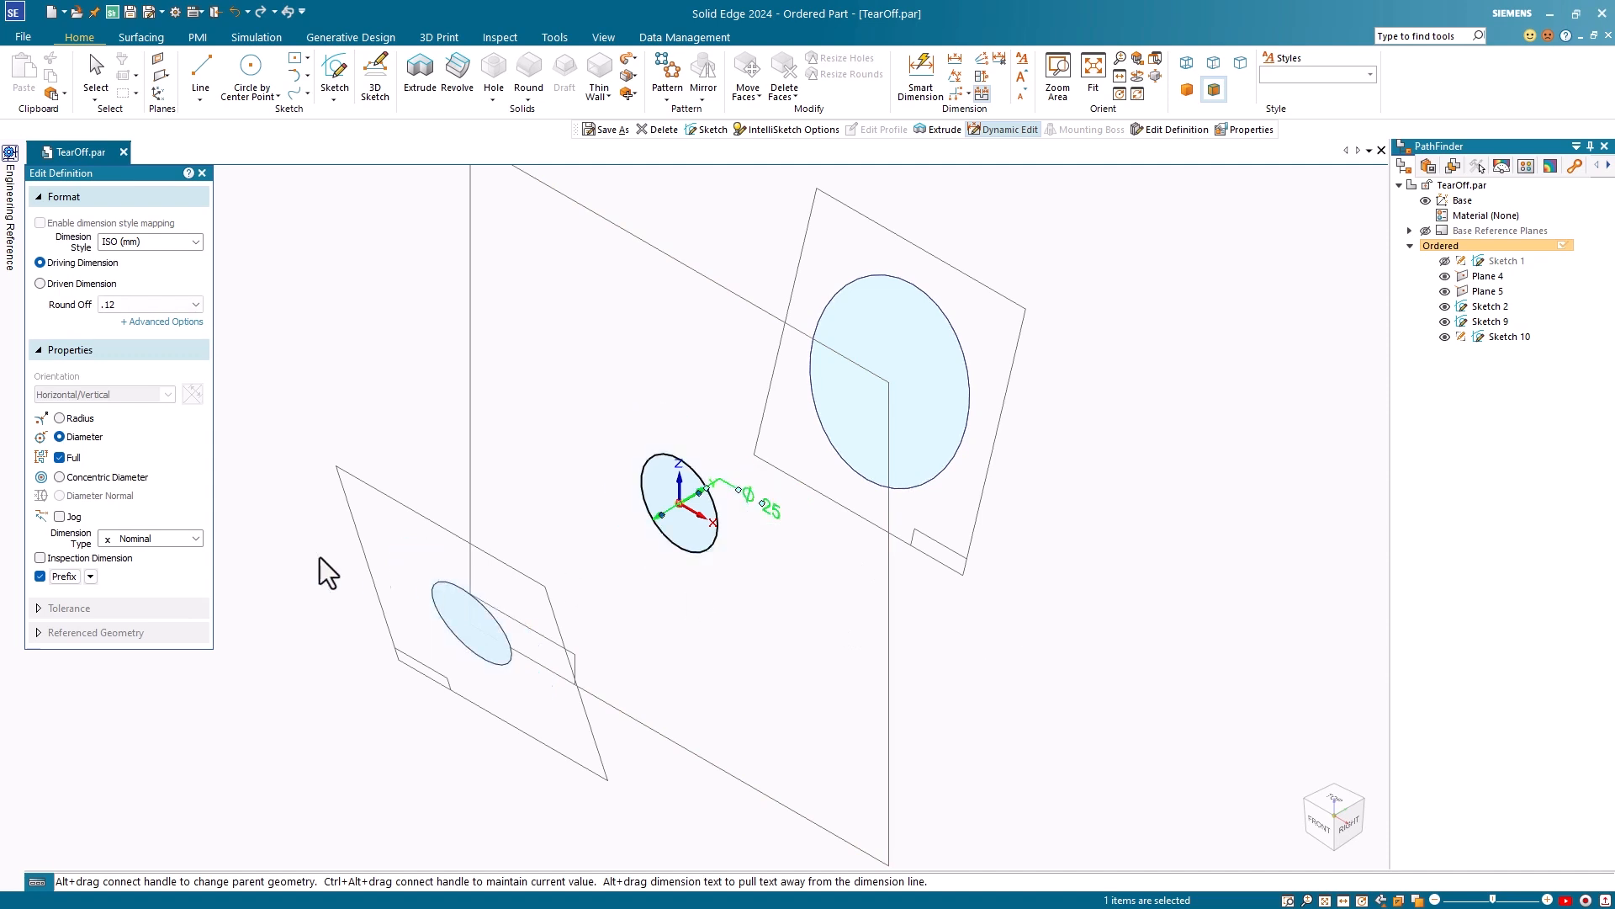
click(203, 173)
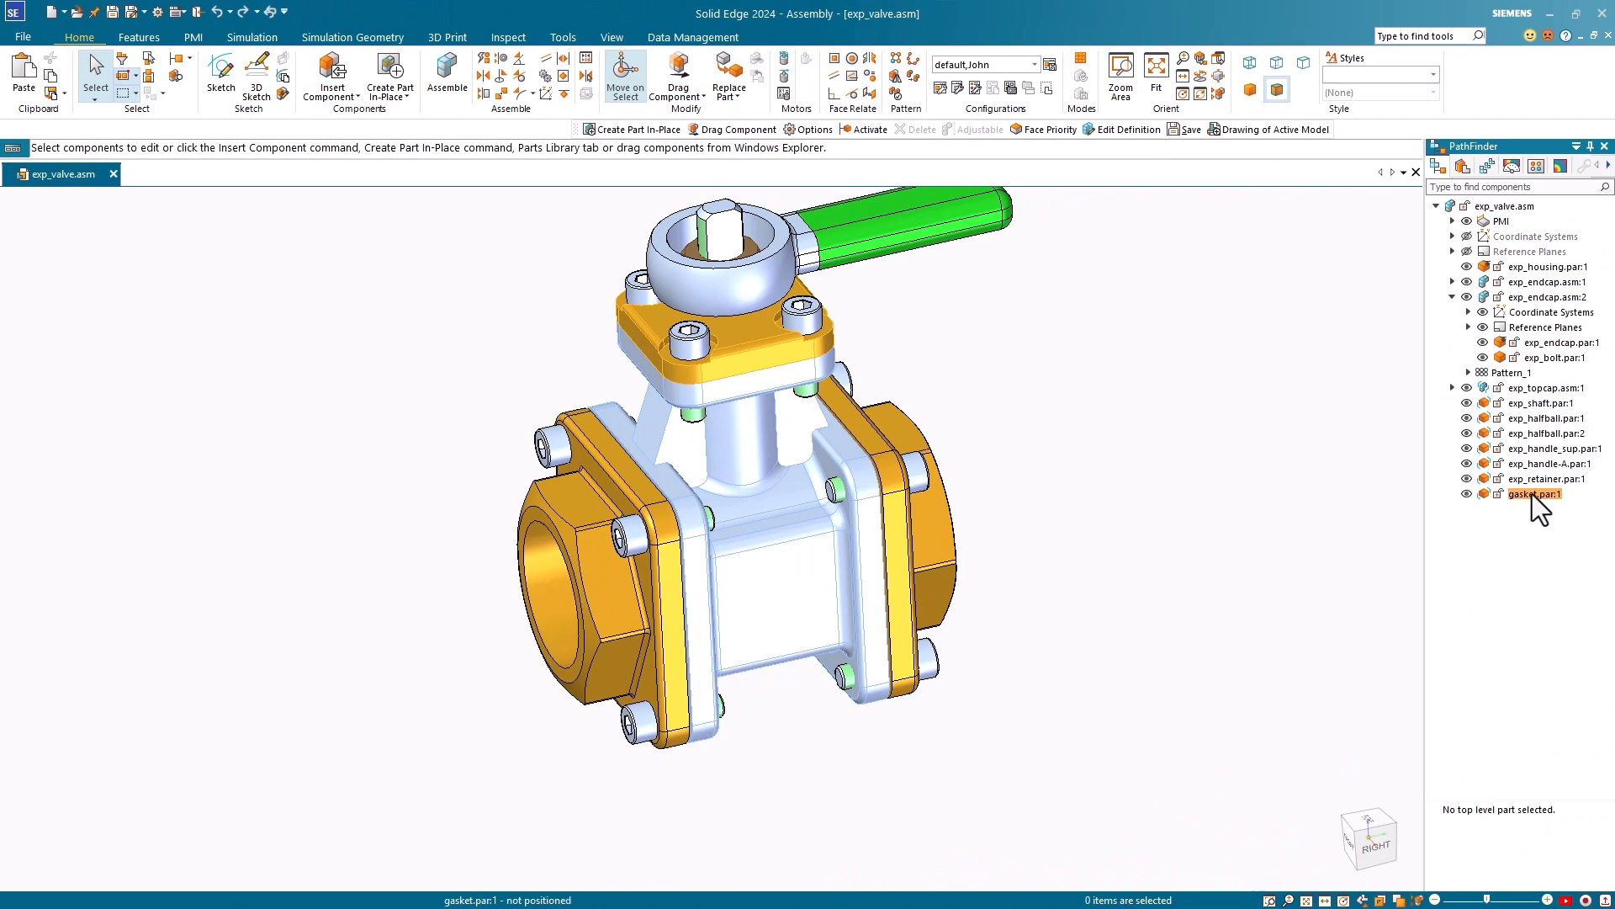
- Open exp_endcap.par:1 of subassembly exp_endcap.asm:2 for in-place editing within the valve assembly
mouse_move(1532, 494)
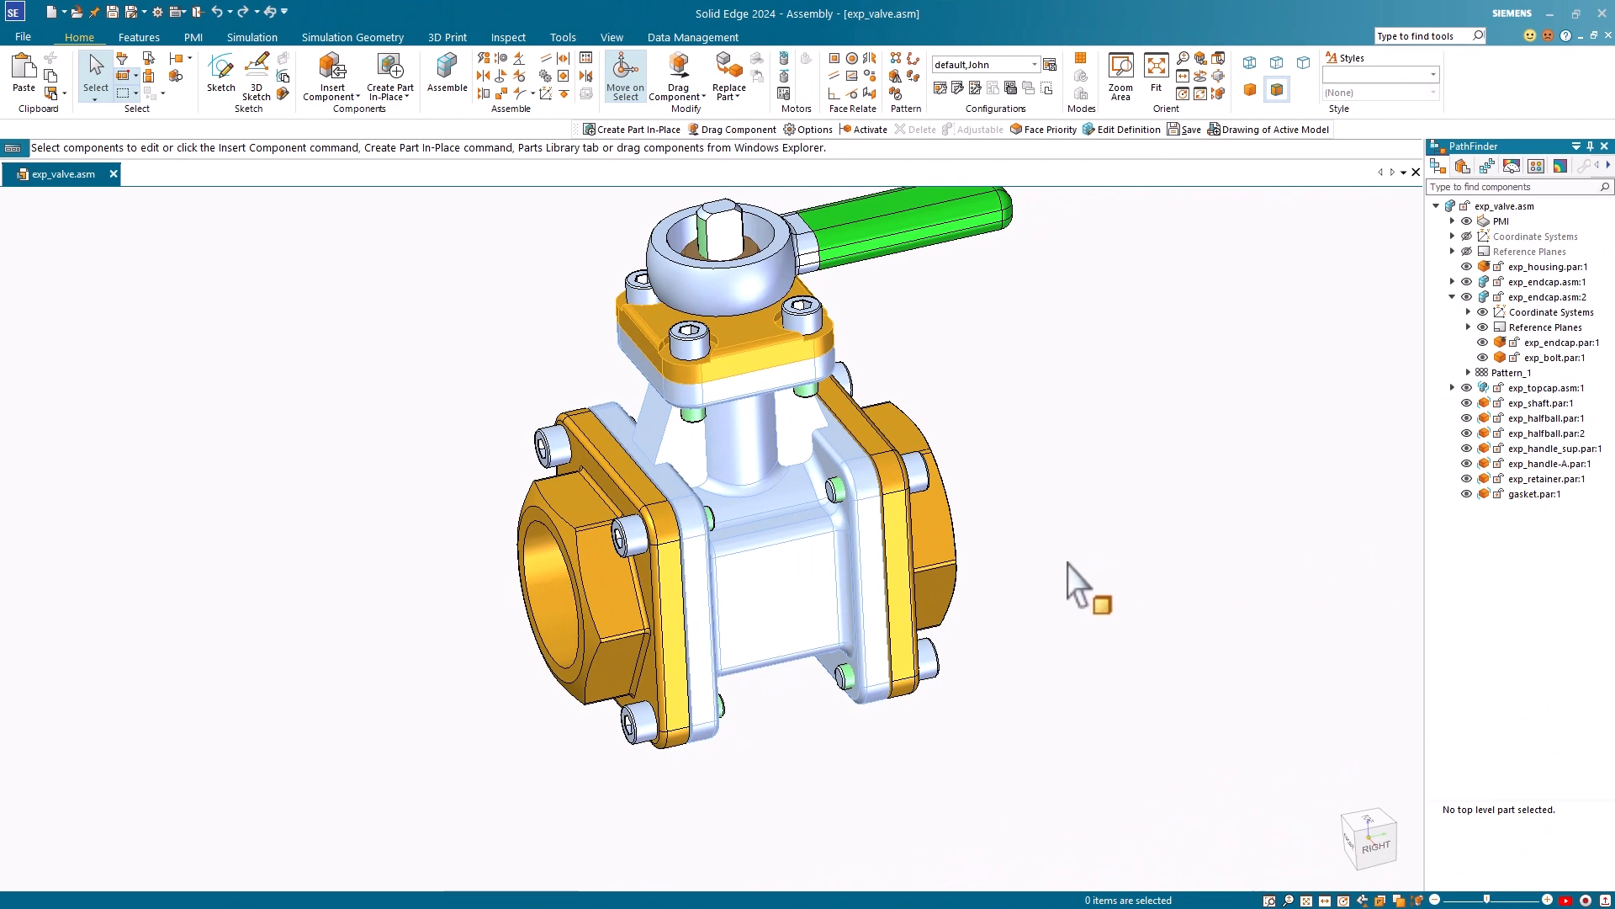
scroll(1022, 571, up, 3)
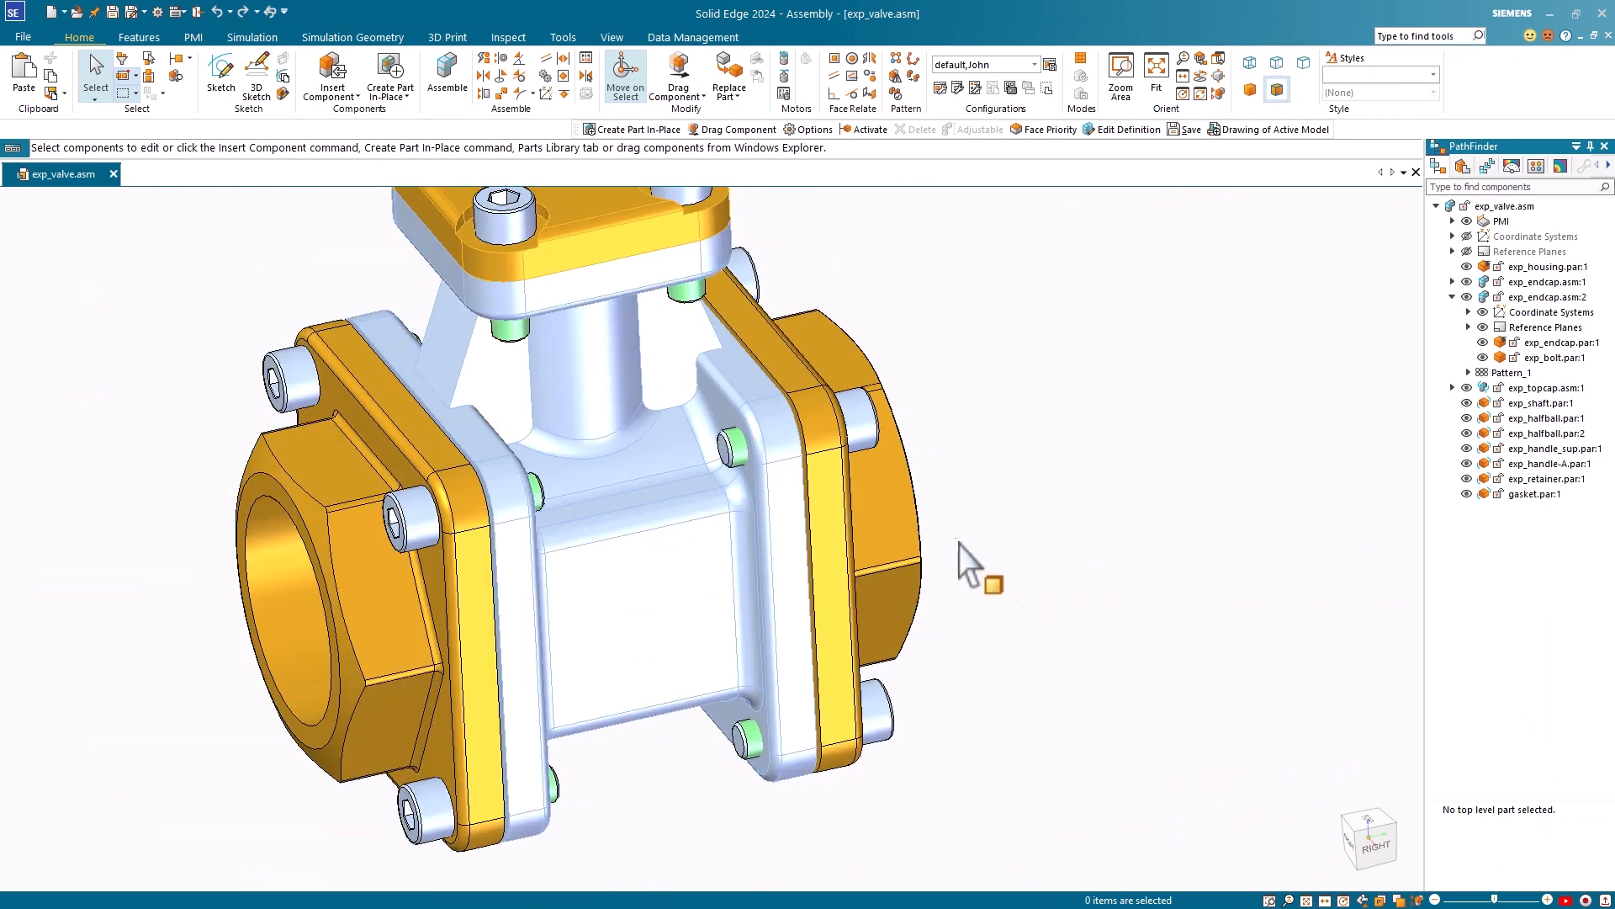
click(880, 517)
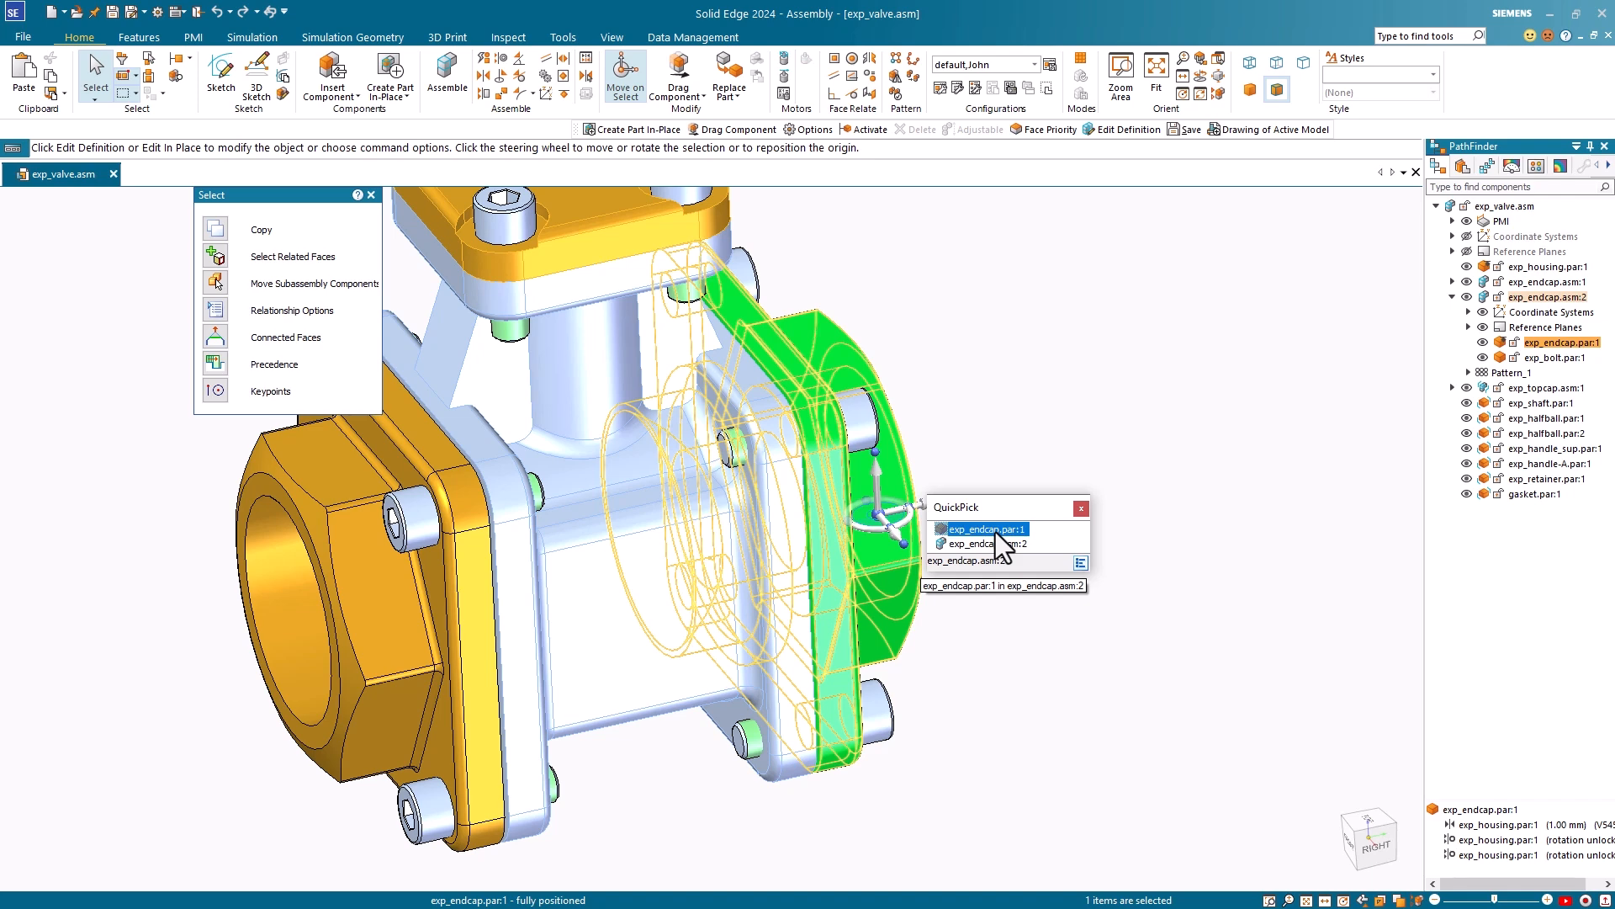
click(1146, 466)
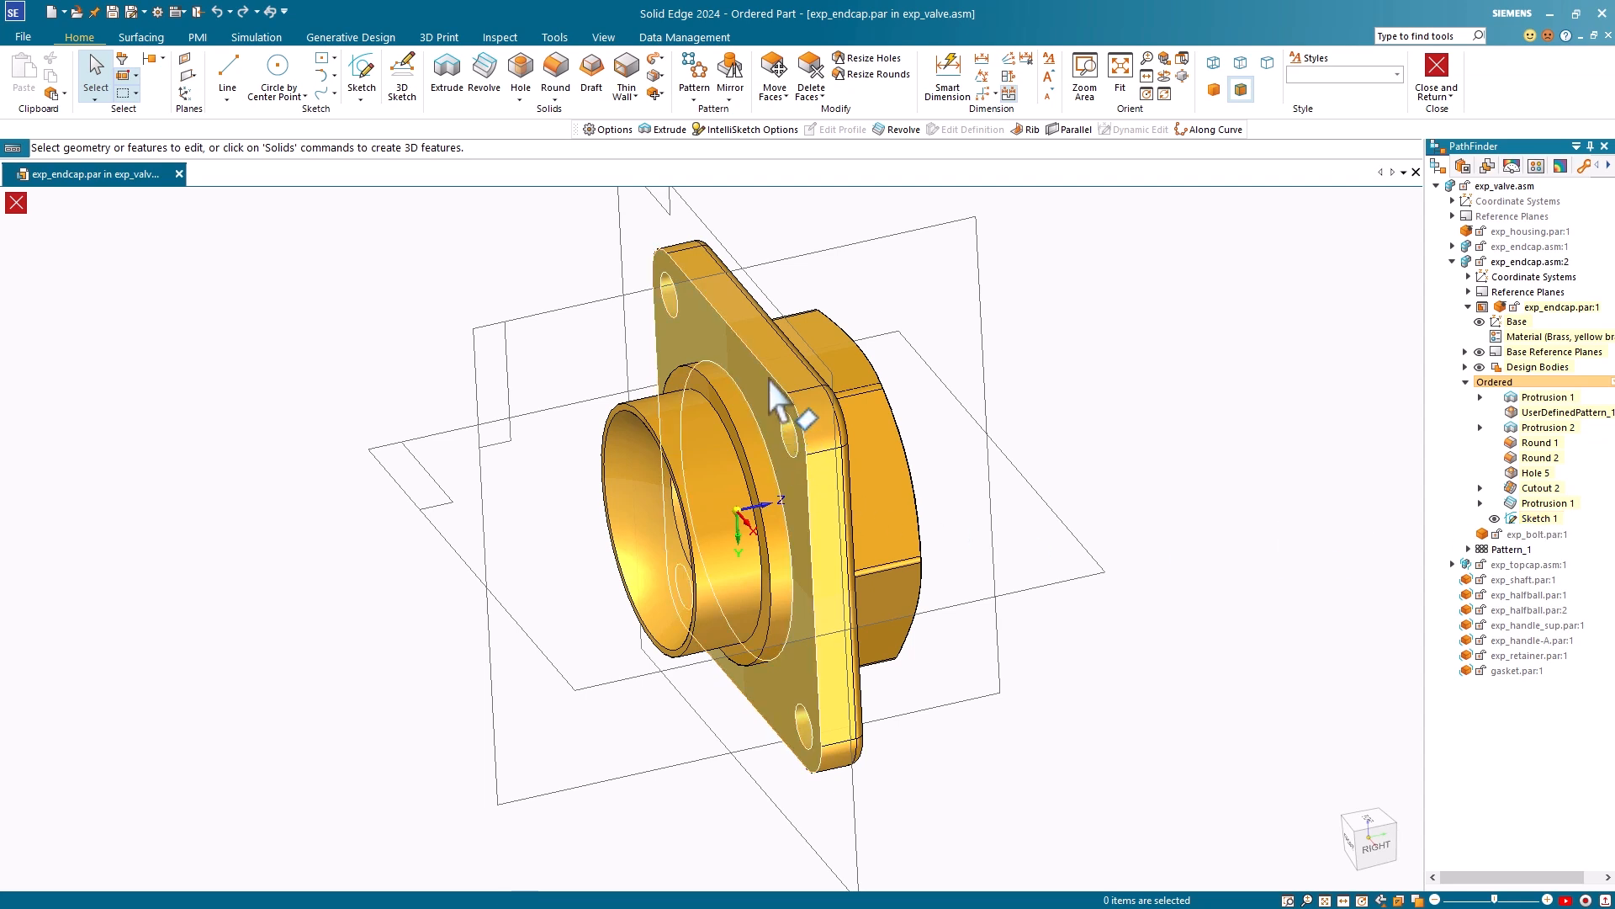
- Copy the end cap's Sketch 1 into gasket.par:1 with Link to file enabled, and return to the assembly
click(1526, 519)
right_click(1523, 519)
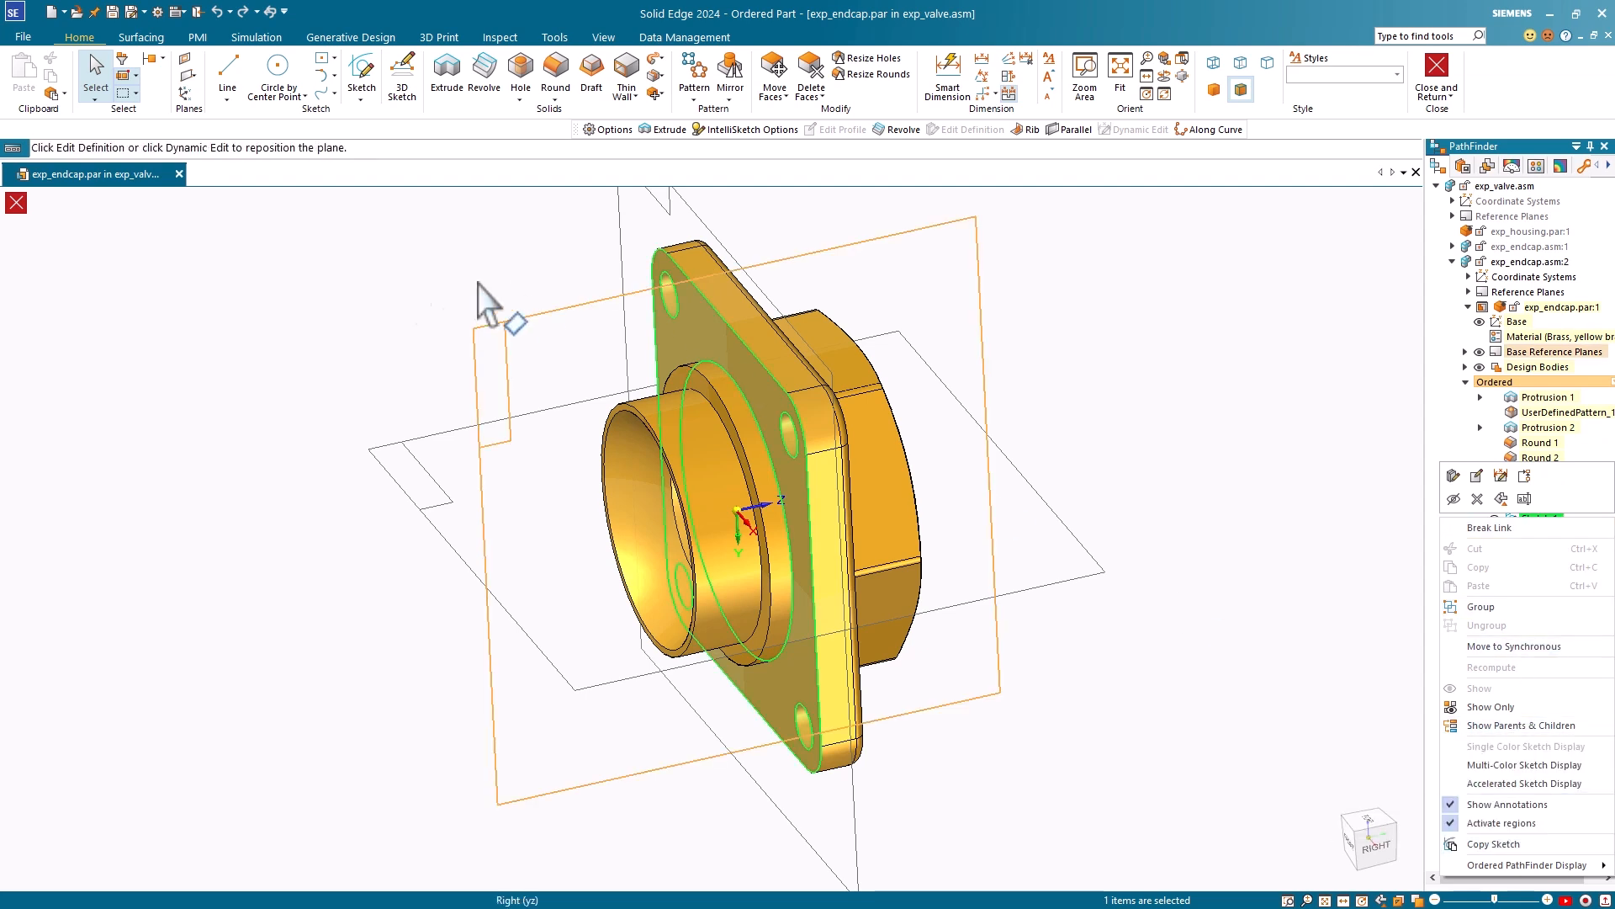
click(362, 100)
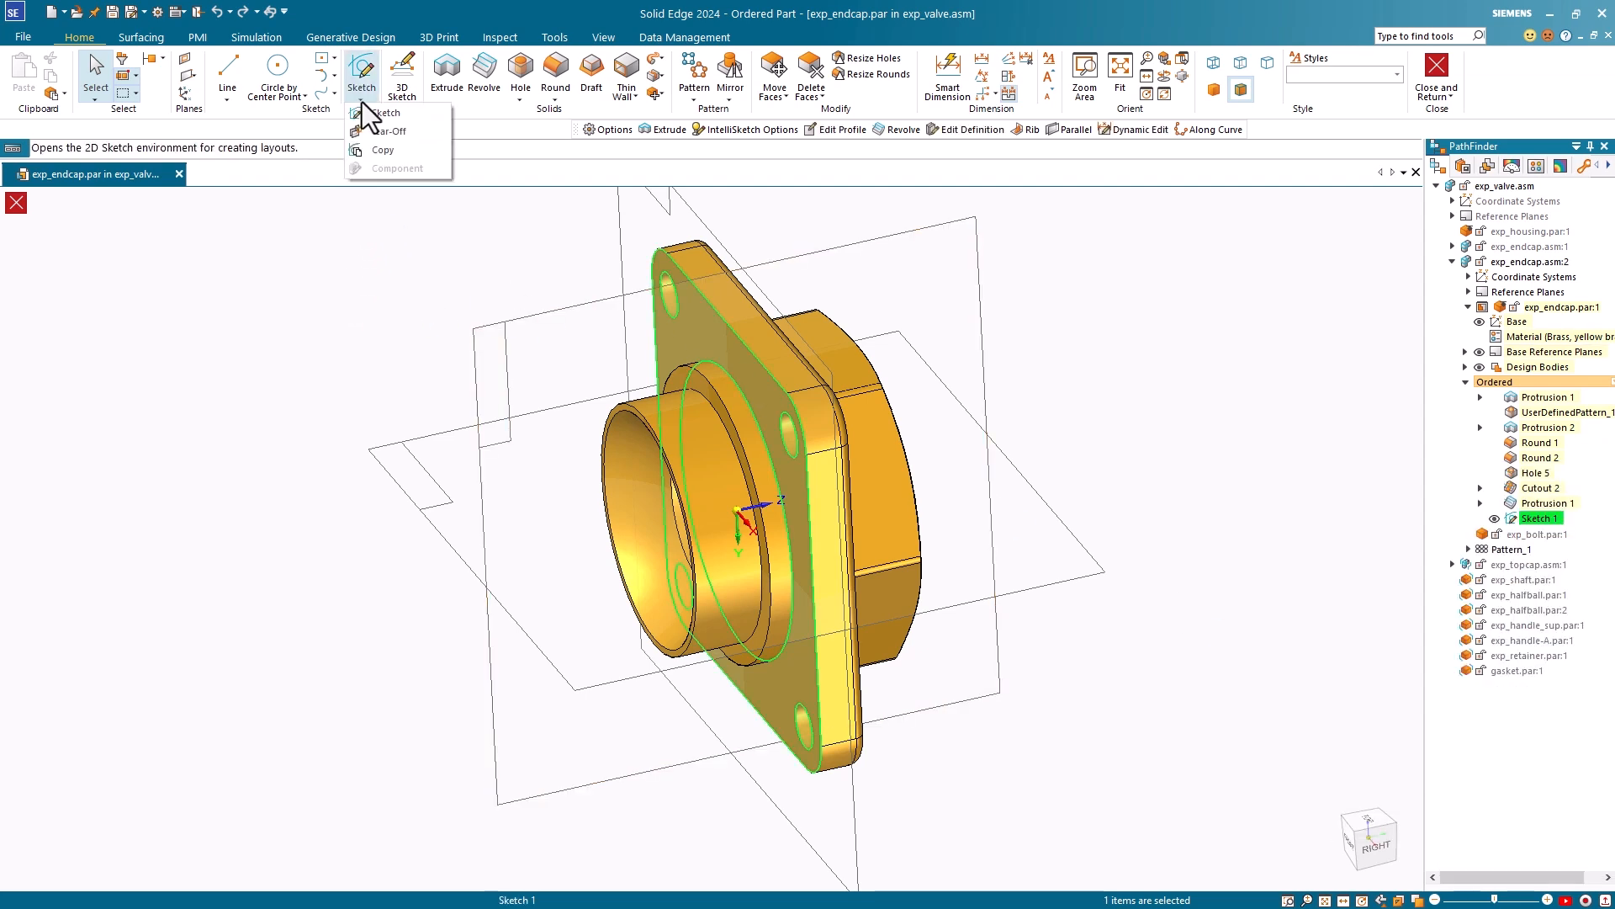
click(407, 153)
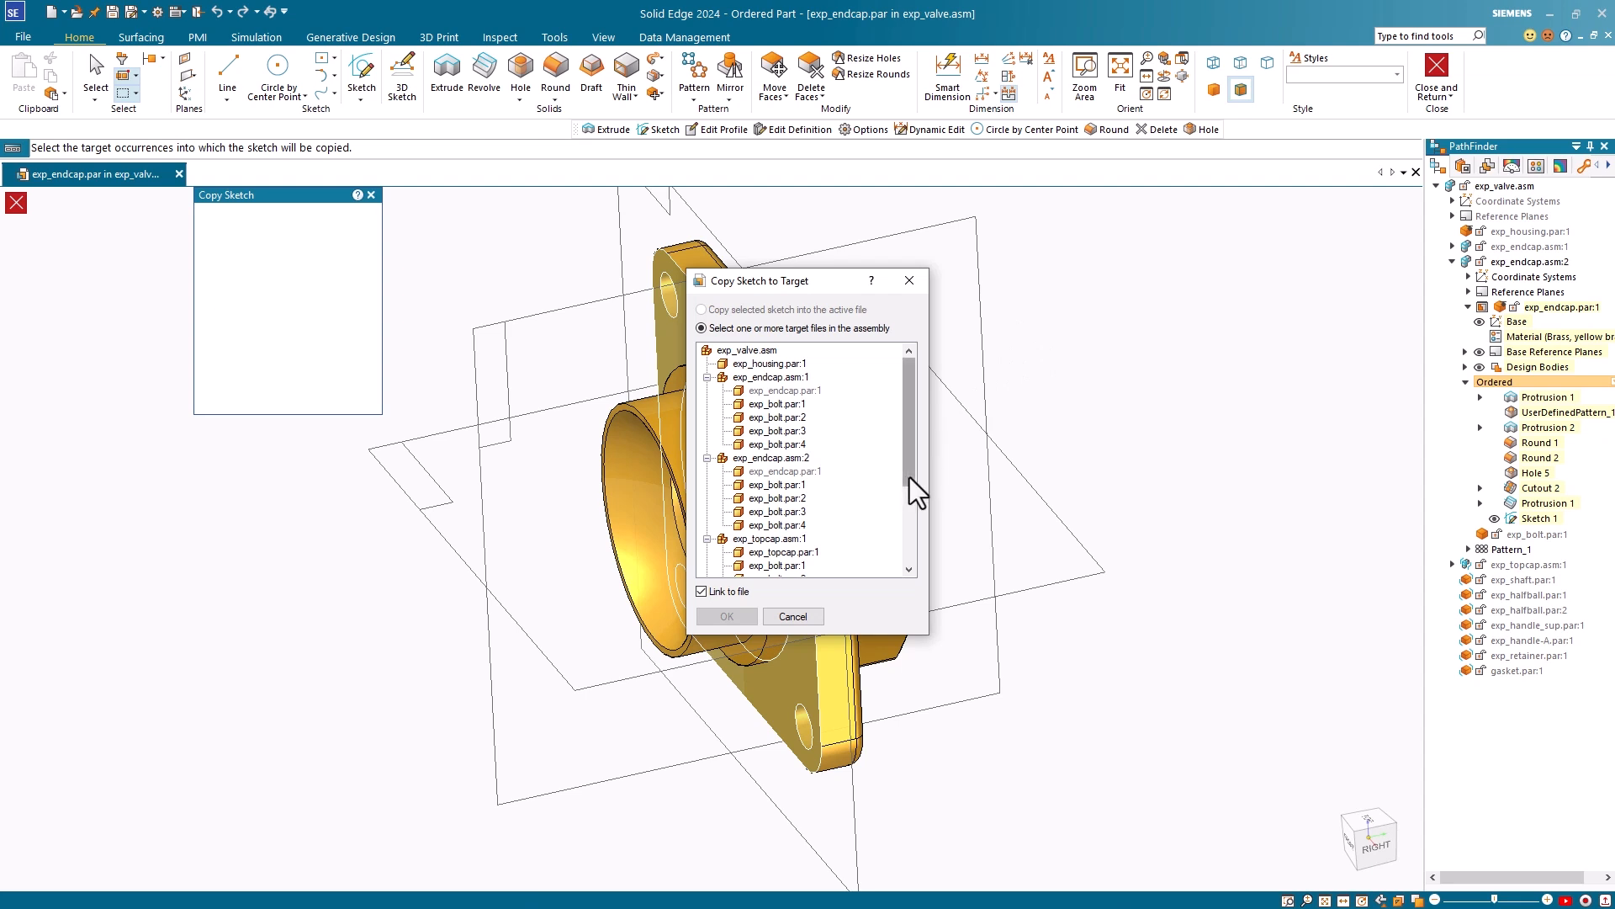
drag(920, 486, 931, 588)
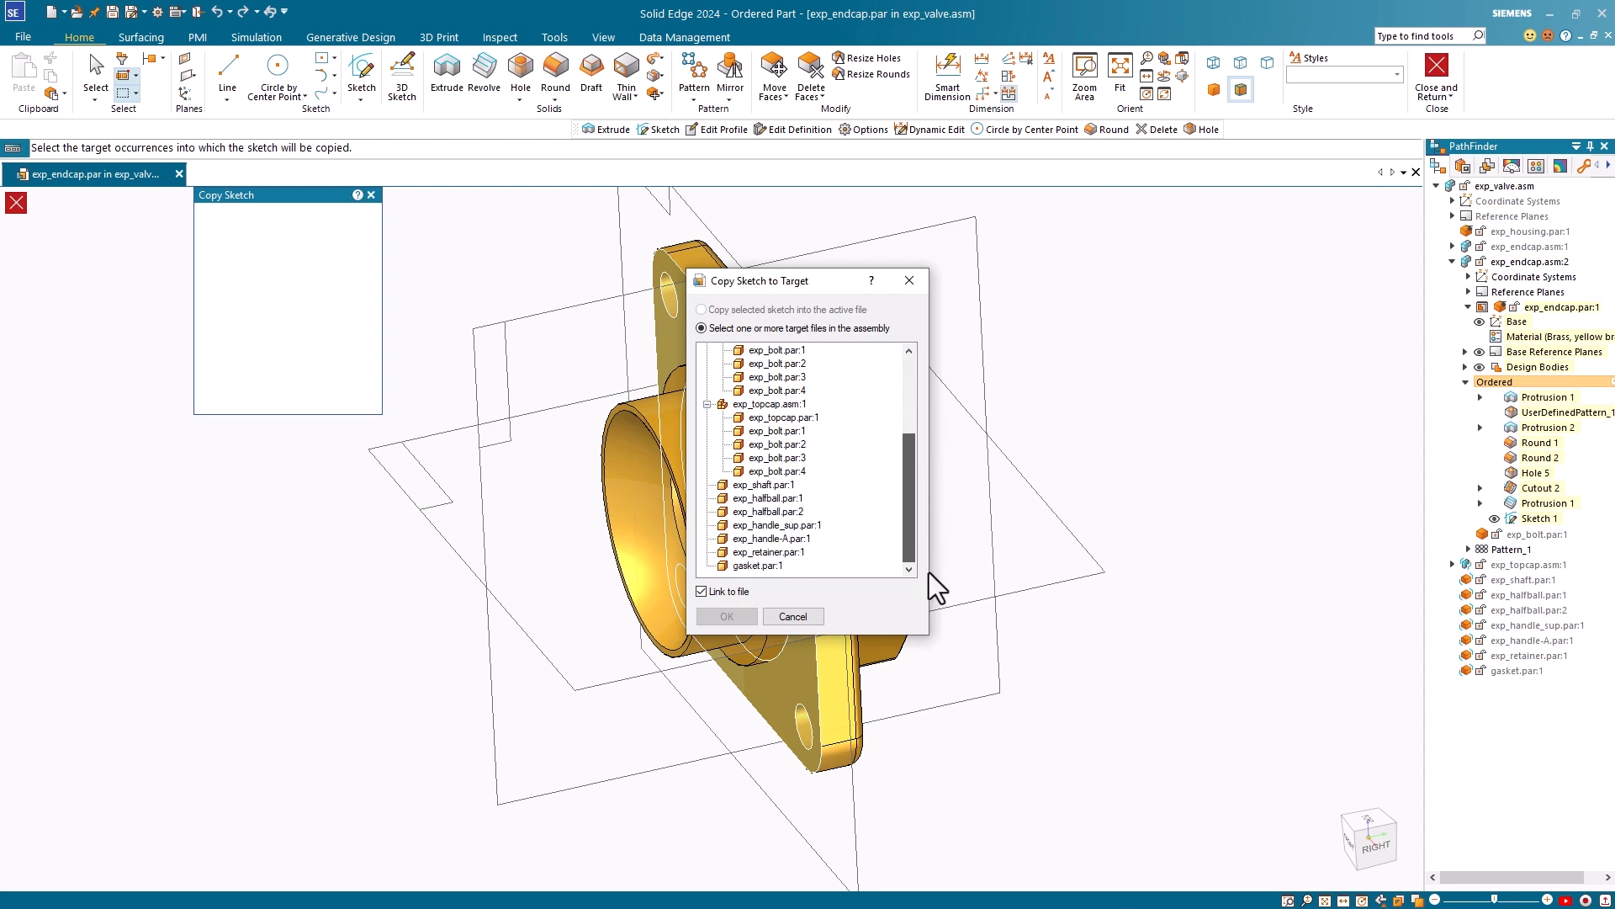
click(757, 566)
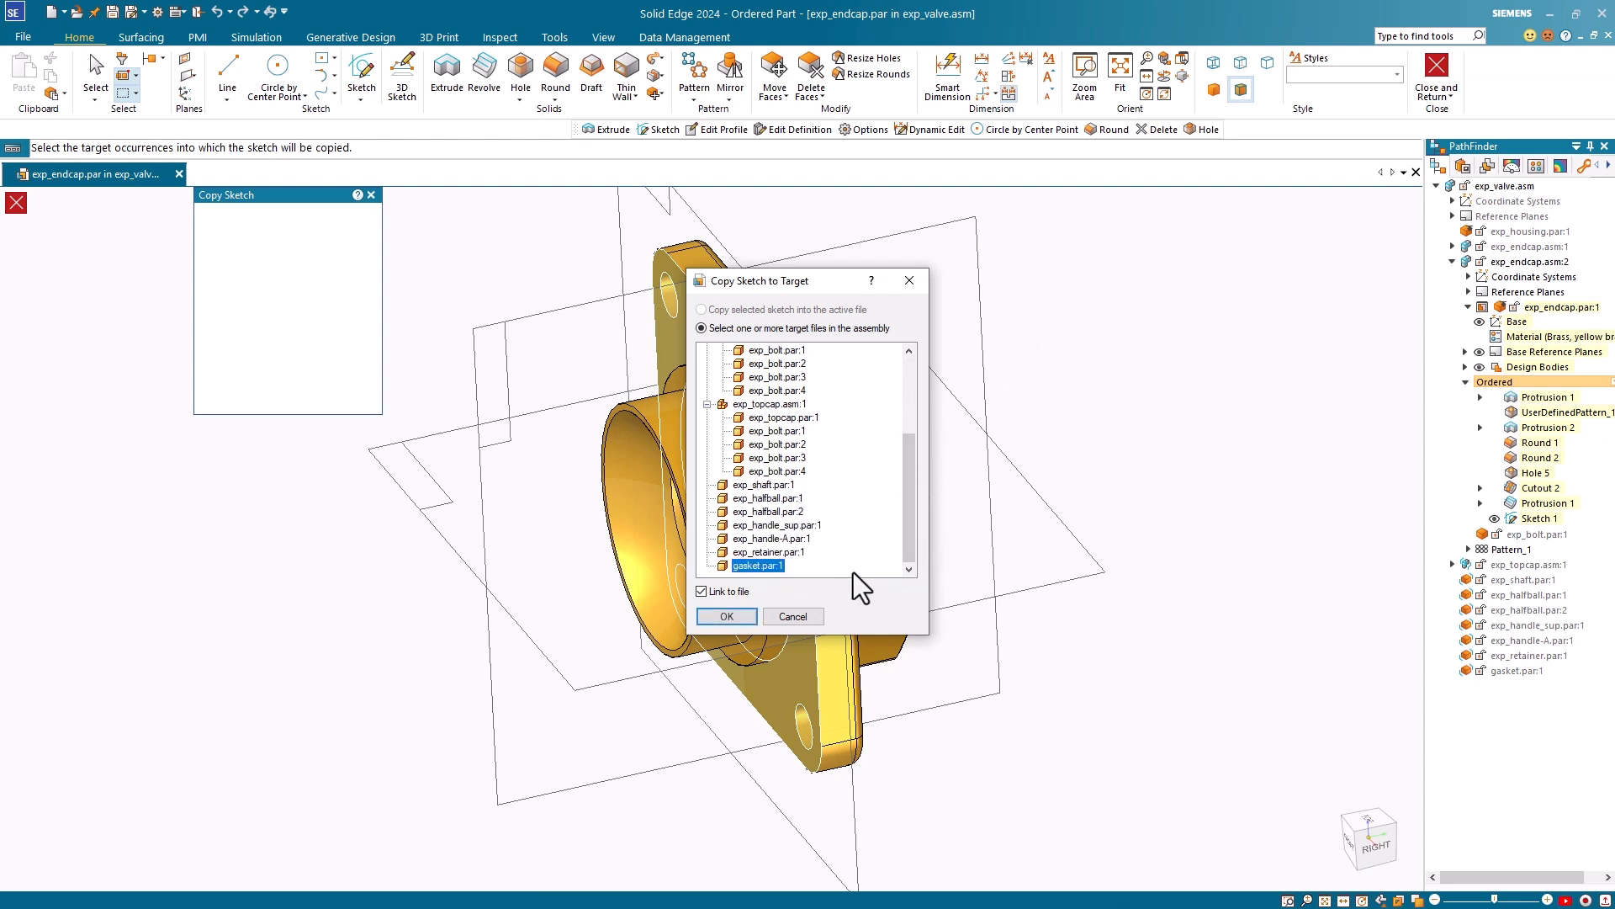
click(727, 617)
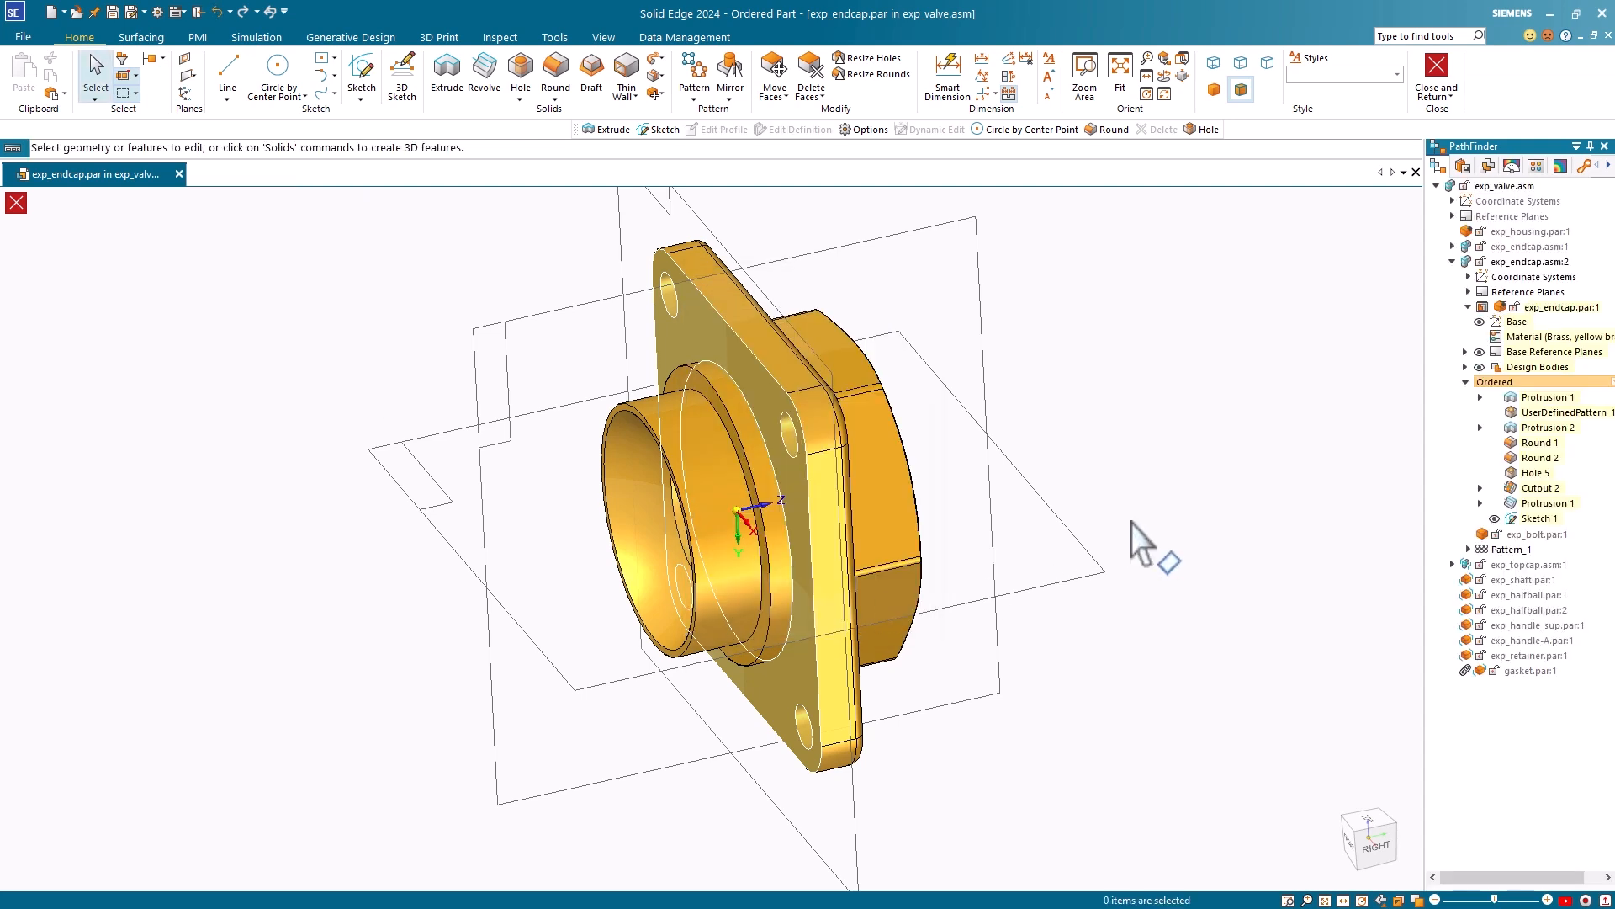
click(1438, 67)
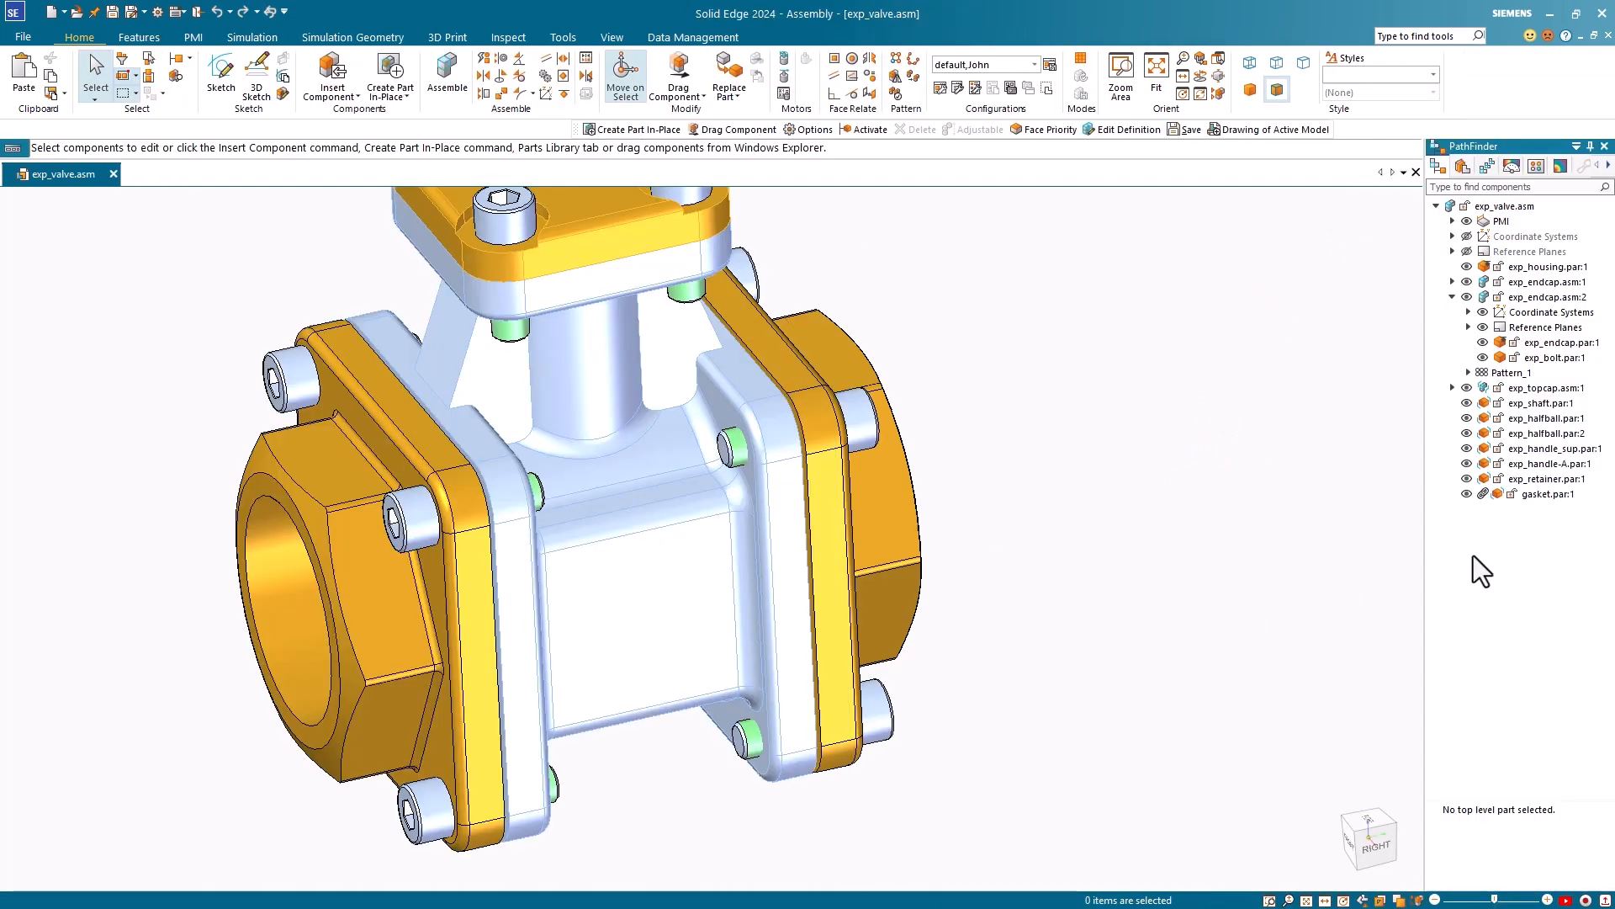
- Open gasket.par:1 for editing from the valve assembly
click(1536, 496)
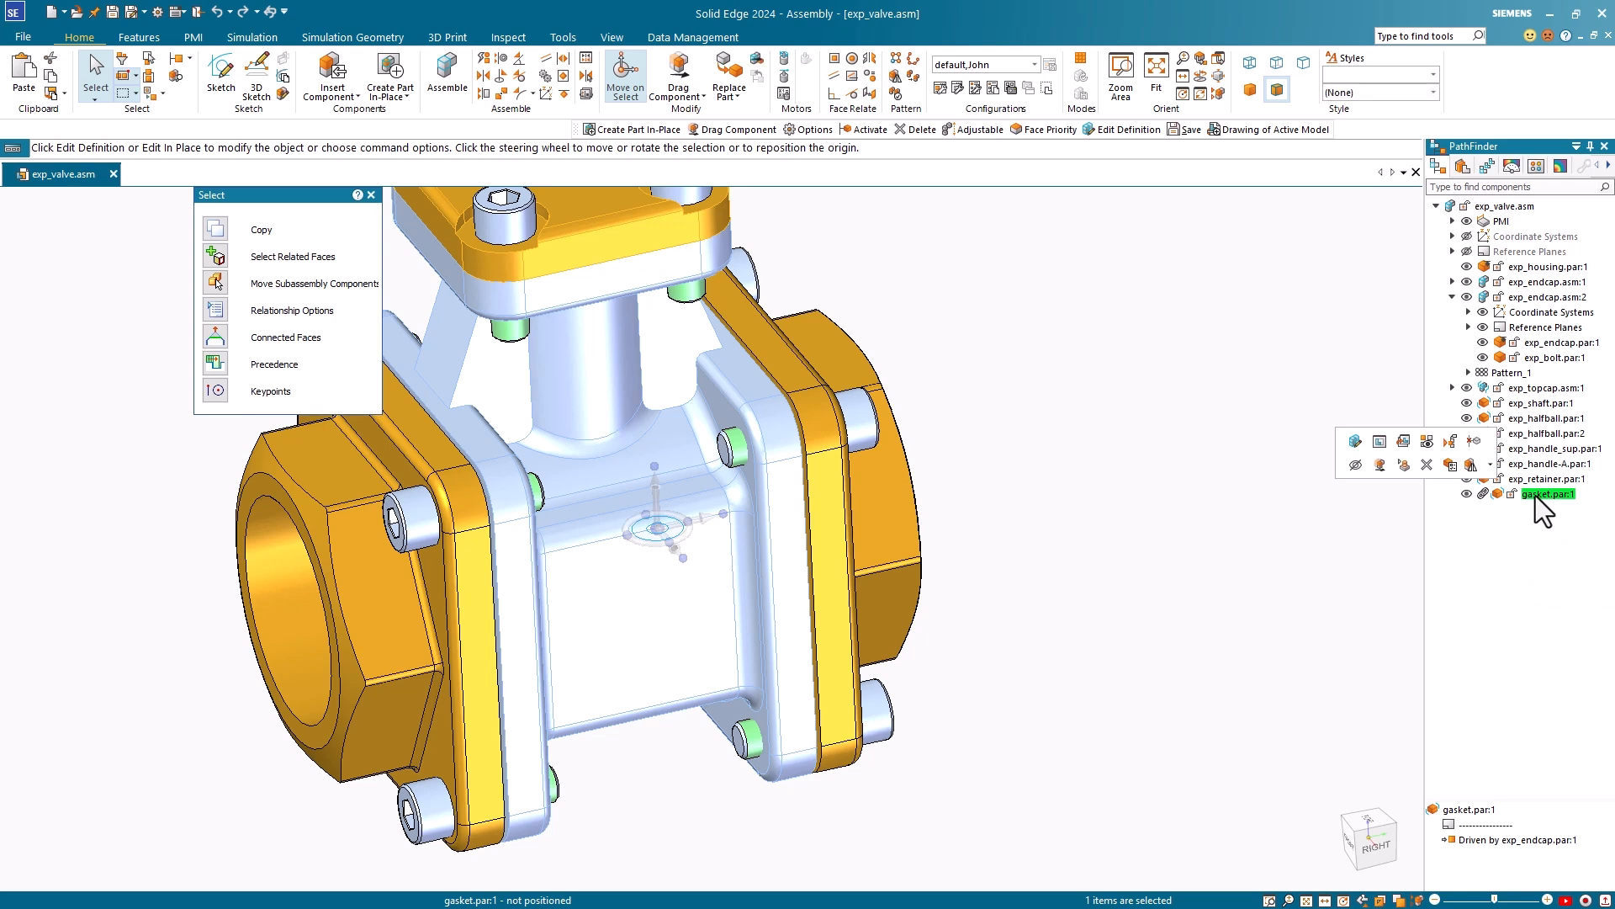
click(1375, 441)
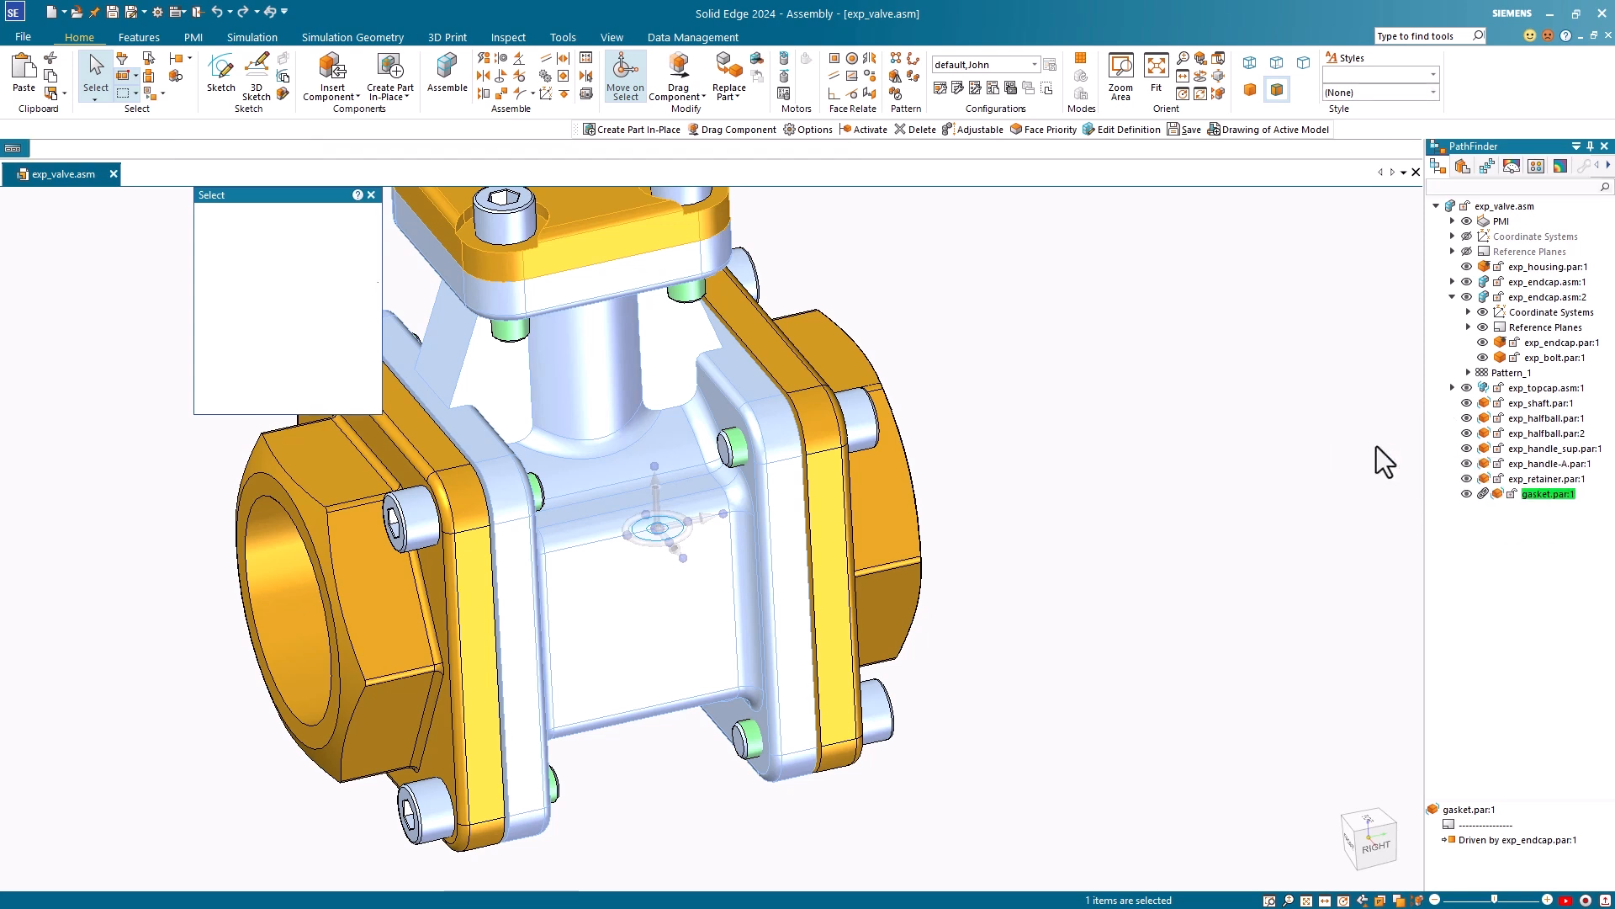